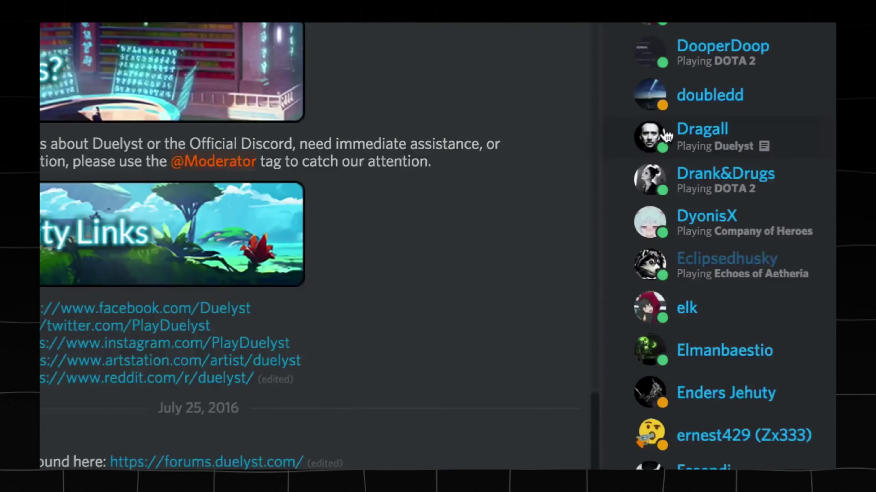
# - Preview the RPG, MMO and RTS genre examples, then scroll to the Easy To Integrate code sample
pyautogui.click(666, 136)
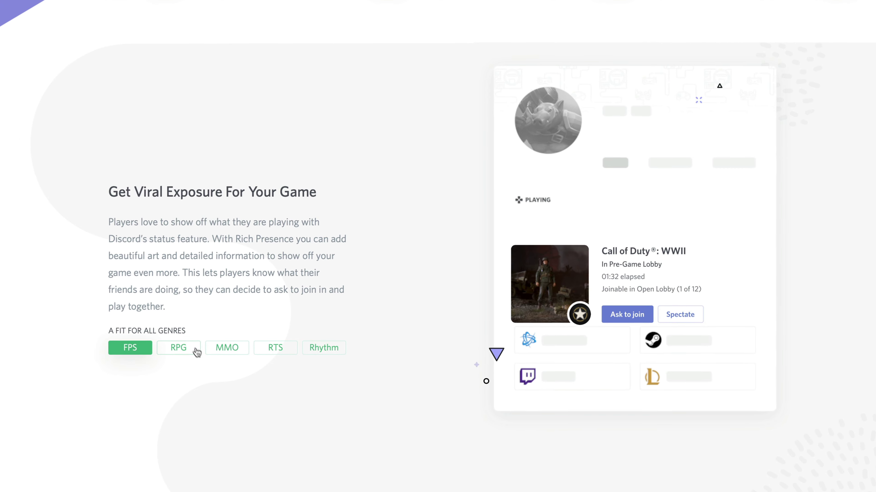
pyautogui.click(179, 349)
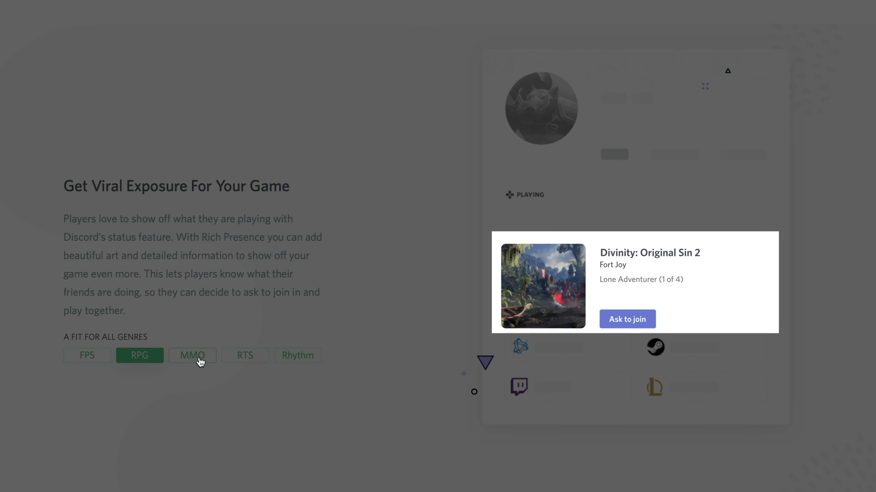
pyautogui.click(224, 352)
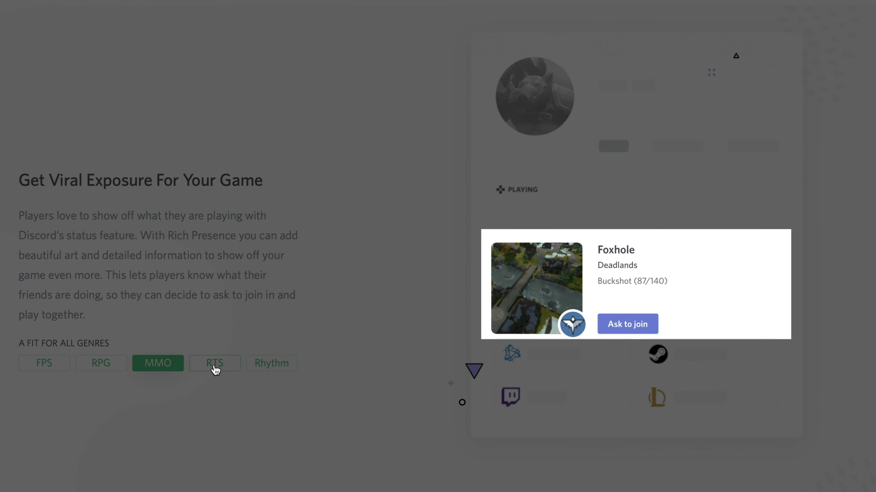
pyautogui.click(237, 357)
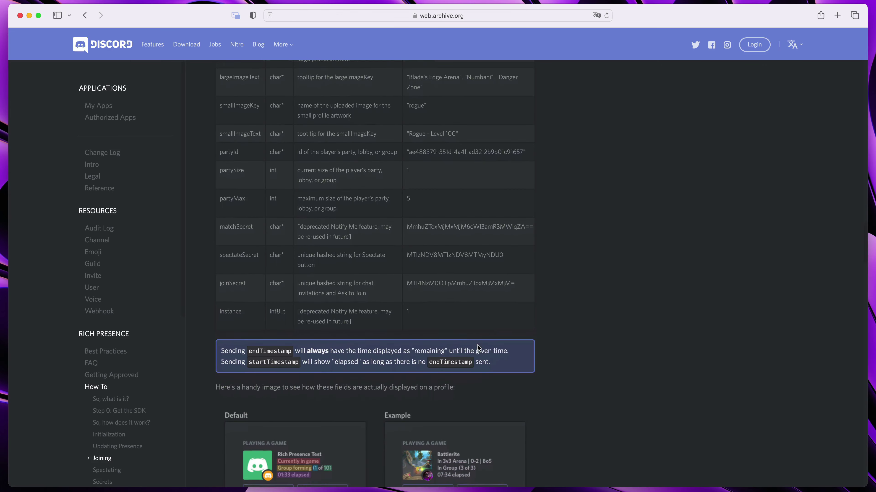
# - Scroll the archived Rich Presence docs past the field table to the profile image and Legend
pyautogui.scroll(-3, 479, 346)
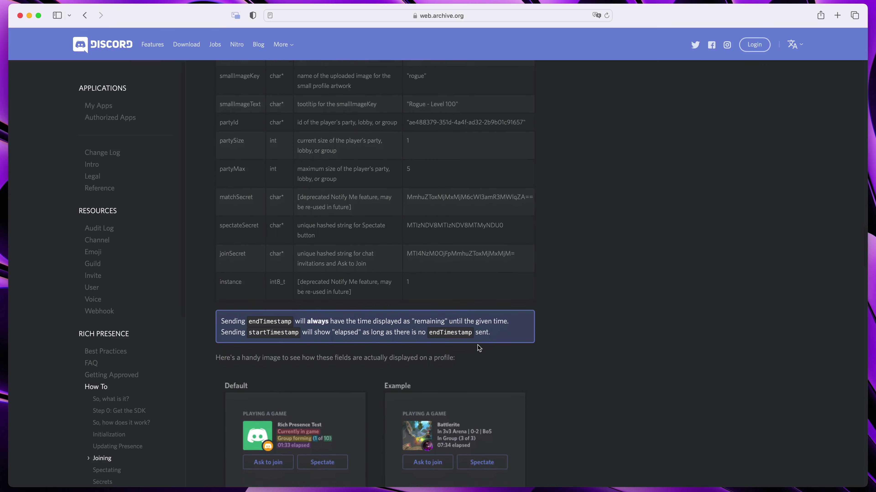
pyautogui.scroll(-5, 479, 346)
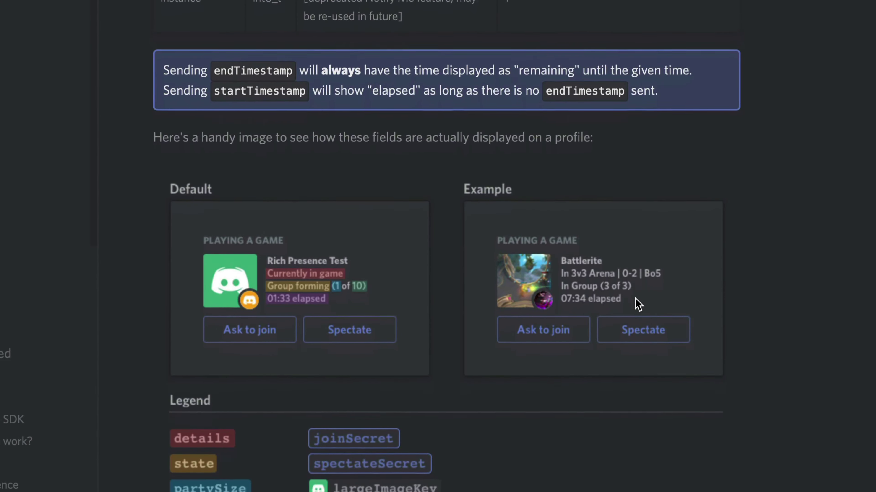
pyautogui.scroll(-1, 637, 304)
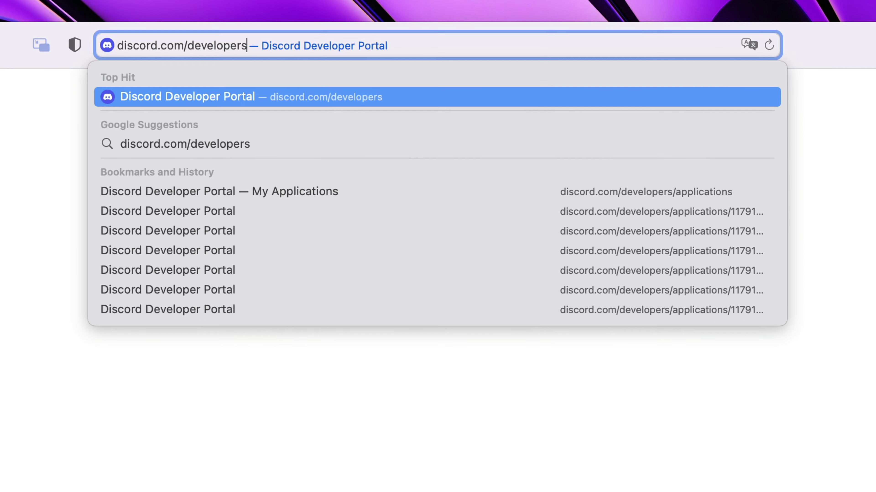
# - Create a new Developer Portal application named 'My new awesome game'
pyautogui.press('Return')
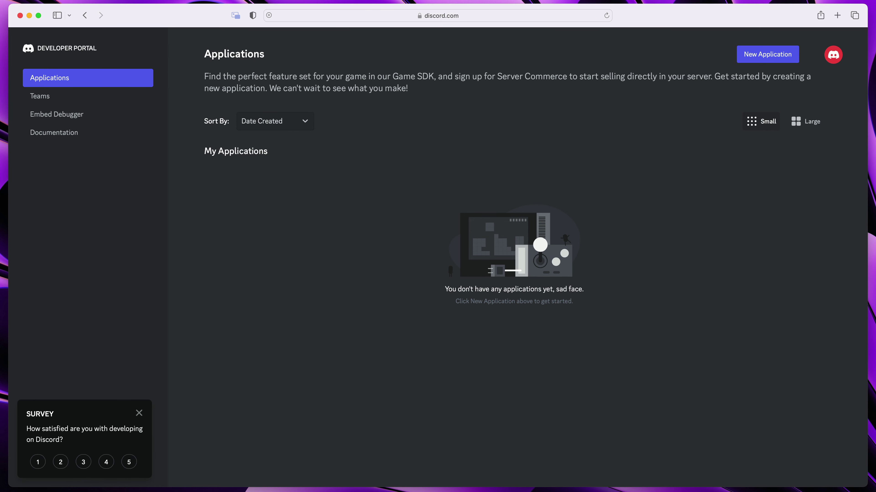
pyautogui.click(742, 60)
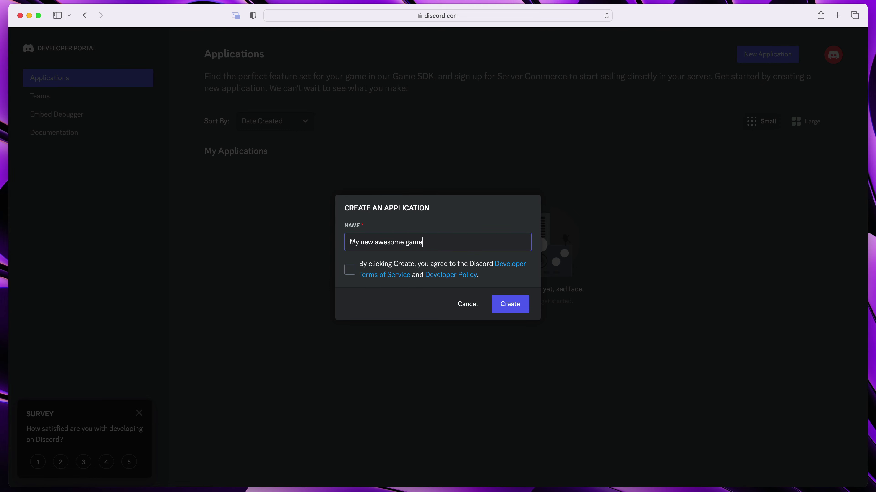
pyautogui.click(510, 304)
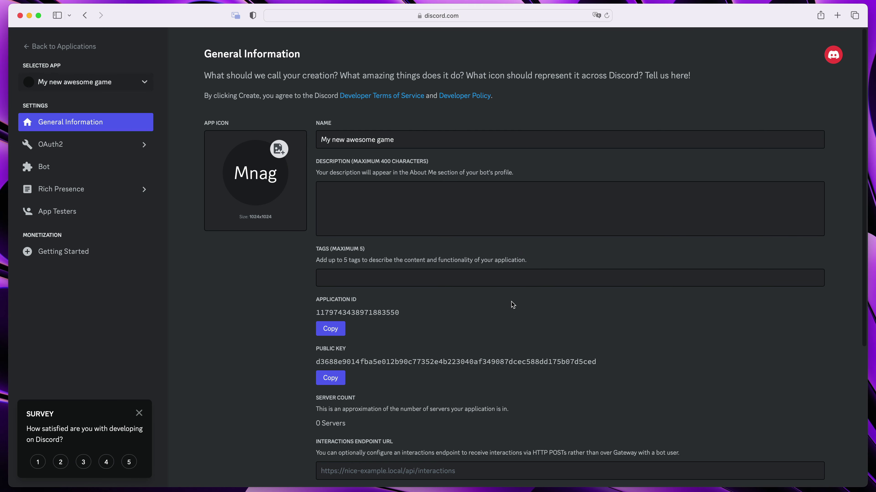
# - In the Rich Presence Visualizer, set party size to 2 and small image text to Mage
pyautogui.click(59, 188)
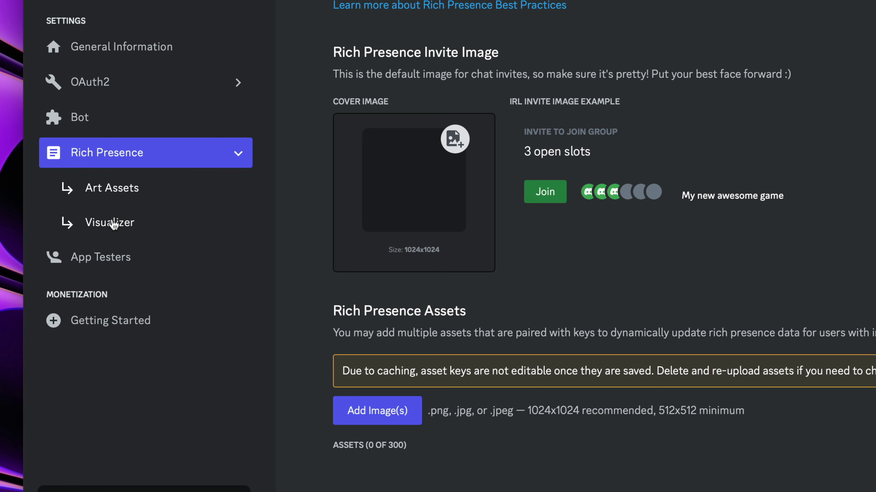
pyautogui.click(111, 222)
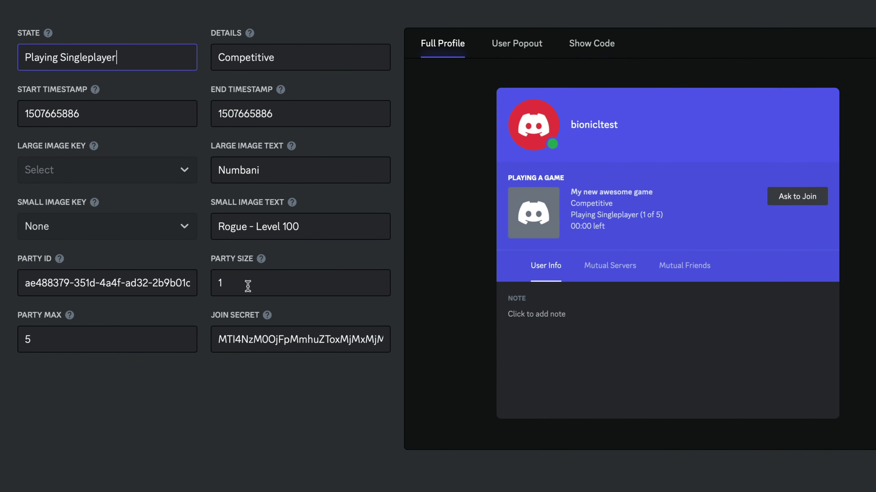
pyautogui.moveTo(247, 285); pyautogui.dragTo(211, 279)
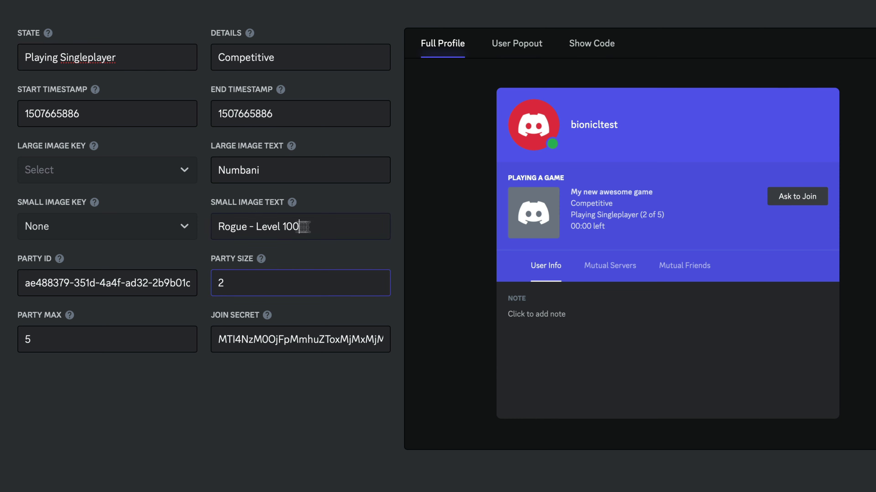
pyautogui.moveTo(303, 226); pyautogui.dragTo(187, 227)
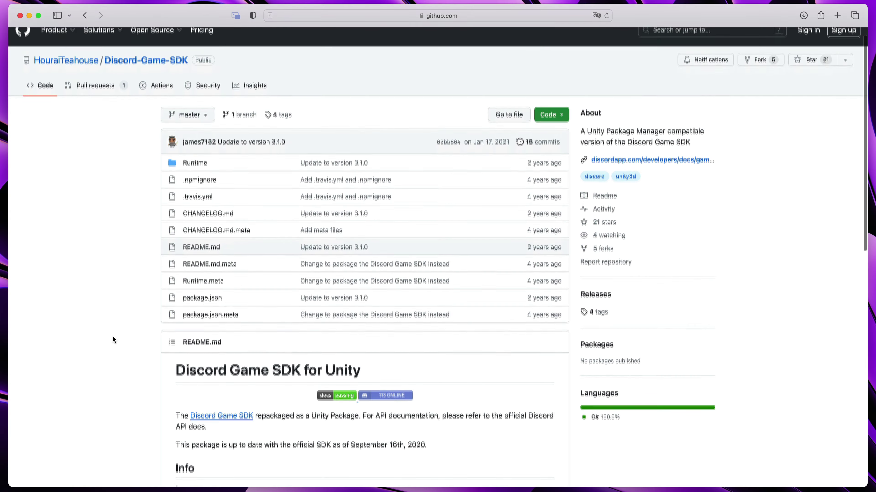
# - Scroll the Discord Game SDK for Unity repository down to its README setup steps
pyautogui.scroll(-5, 112, 340)
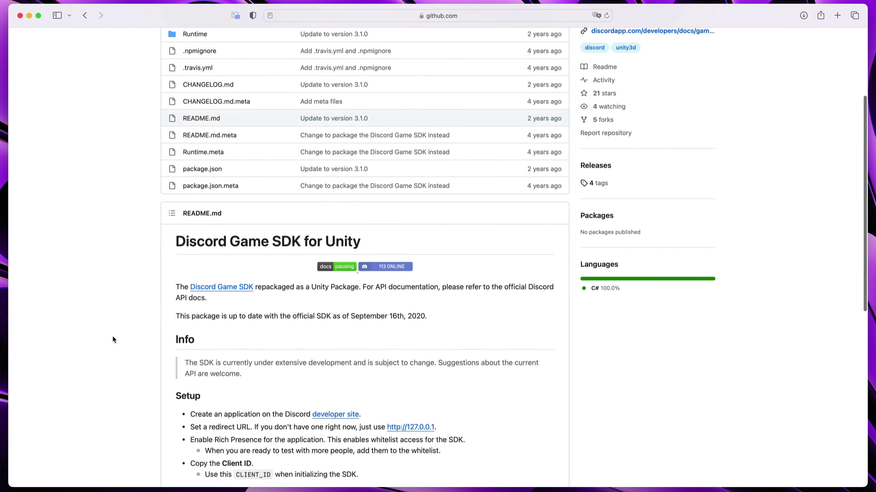
pyautogui.scroll(-3, 112, 338)
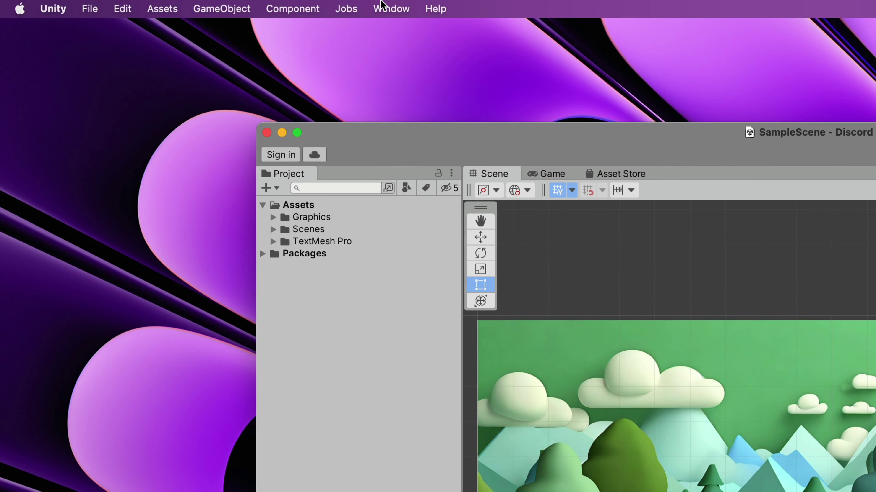
# - Save a 'Hourai Teahouse' scoped registry in Package Manager settings, then begin adding a package by name
pyautogui.click(382, 5)
pyautogui.click(421, 231)
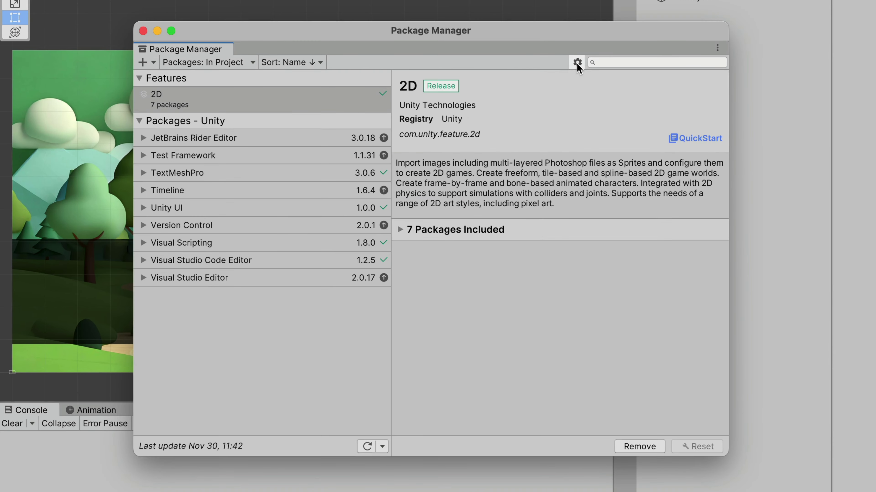
pyautogui.click(520, 120)
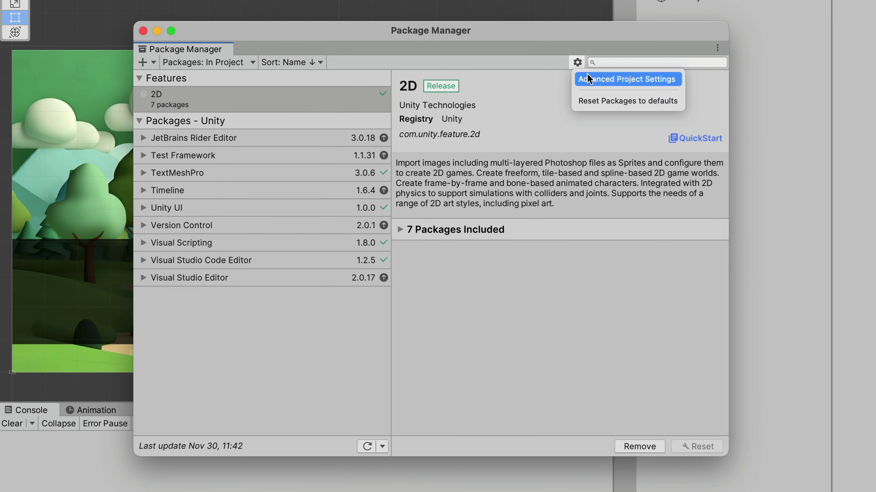
pyautogui.click(591, 81)
pyautogui.click(604, 185)
pyautogui.write('Hourai Teahouse')
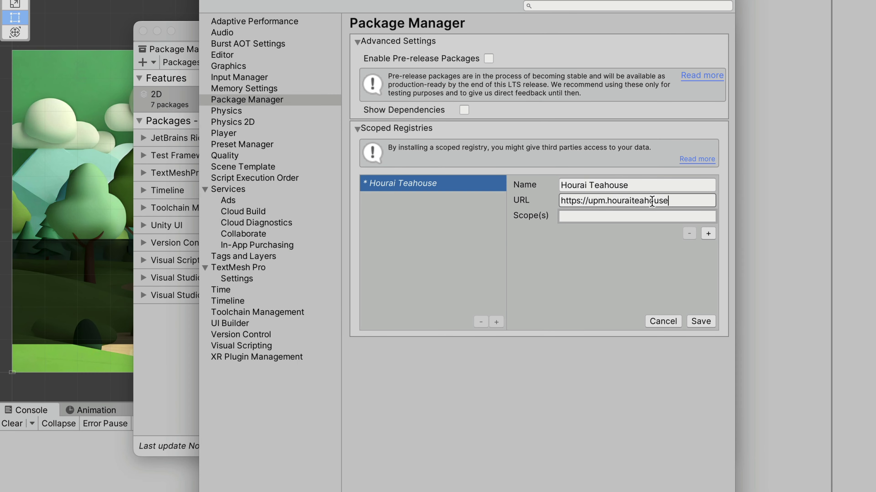
pyautogui.click(696, 322)
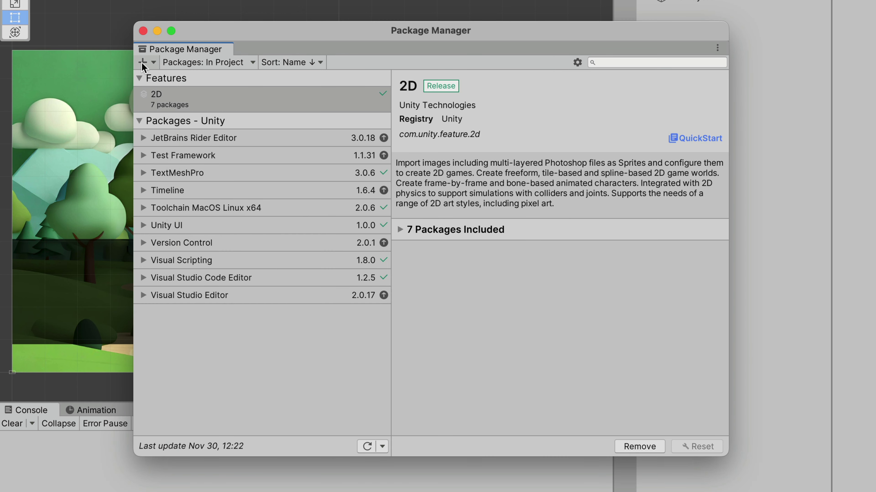
pyautogui.click(143, 64)
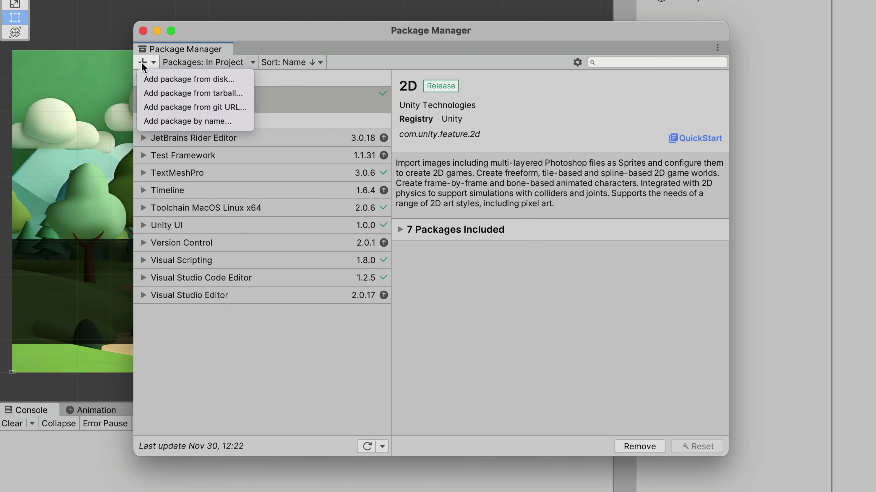
pyautogui.click(181, 122)
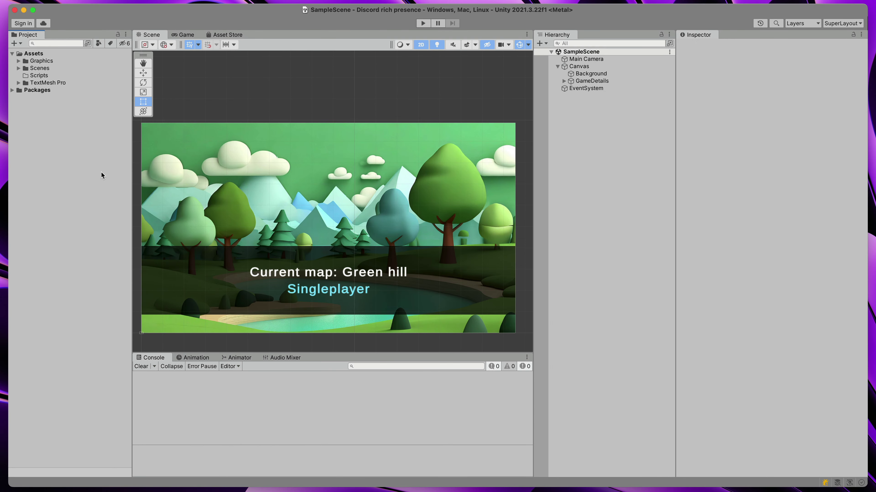
# - Create a C# script named DiscordManager in the Scripts folder
pyautogui.rightClick(44, 73)
pyautogui.moveTo(88, 79)
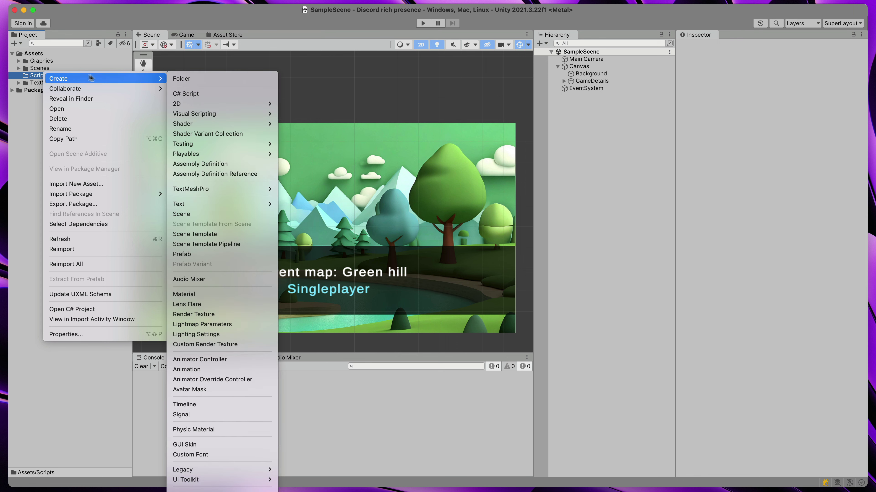
pyautogui.click(202, 89)
pyautogui.write('D')
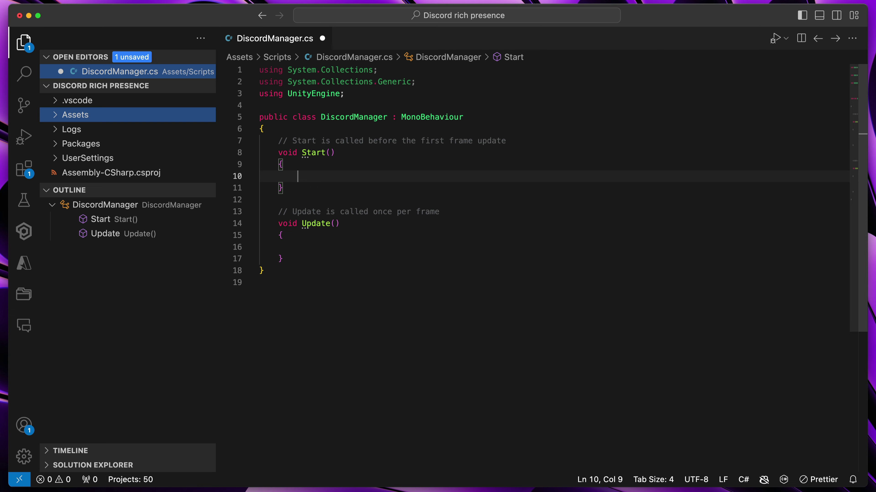
# - Instantiate Discord in Start with the client ID and NoRequireDiscord, and declare a Discord.Discord field
pyautogui.write('Discord = new Discord.Discord(, (ulong)Discord.Create')
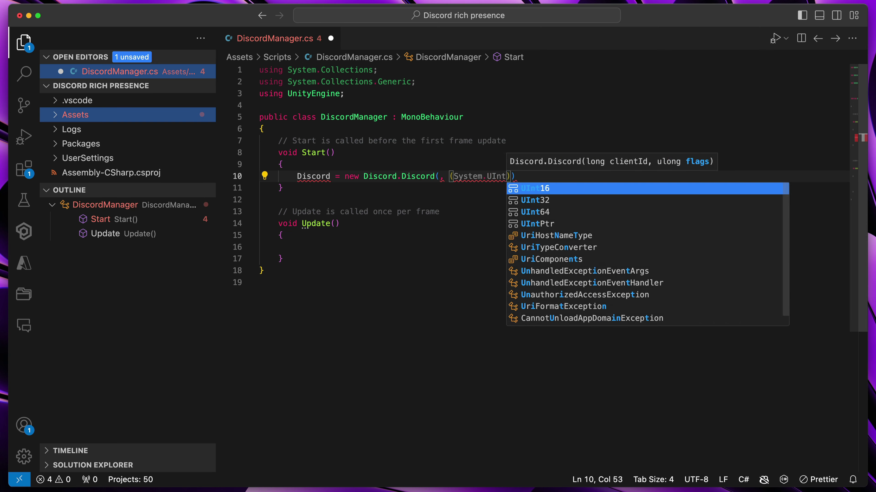
pyautogui.press('Tab')
pyautogui.write('.NoRequireDiscord);')
pyautogui.click(265, 129)
pyautogui.press('Return')
pyautogui.press('Return')
pyautogui.press('Up')
pyautogui.write('Discord.Discord')
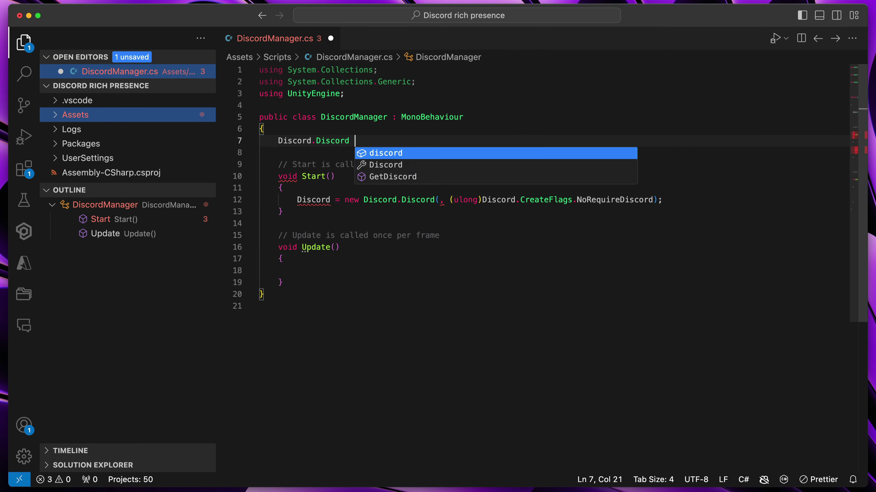
pyautogui.press('Tab')
pyautogui.write(';')
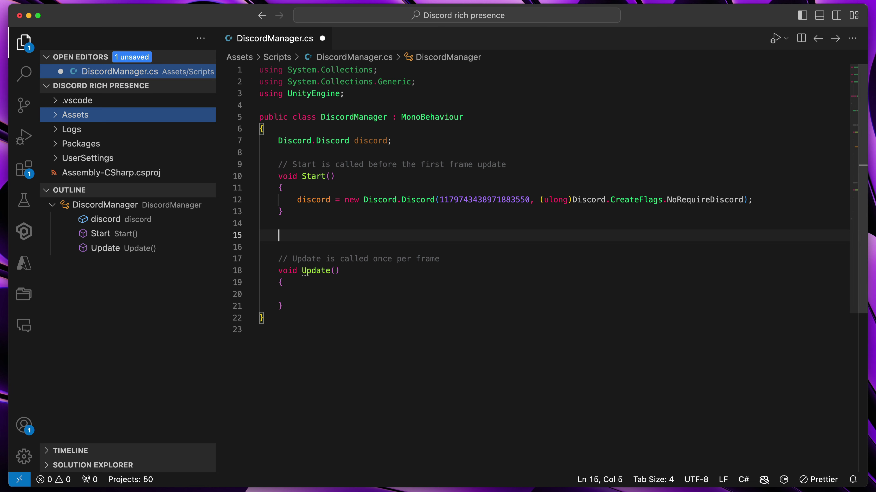
# - Add OnDisable calling discord.Dispose() and begin a public ChangeActivity method
pyautogui.write('void OnD')
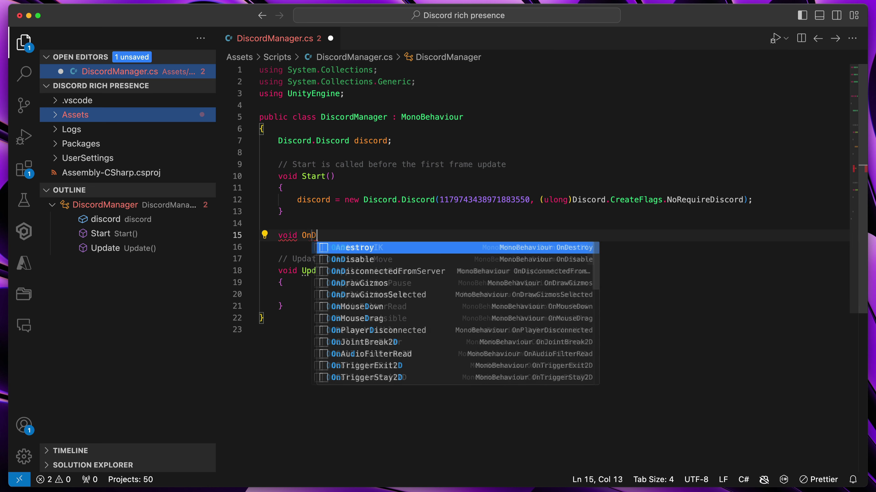
pyautogui.press('Tab')
pyautogui.write('() {')
pyautogui.press('Return')
pyautogui.write('discord.Dispose();')
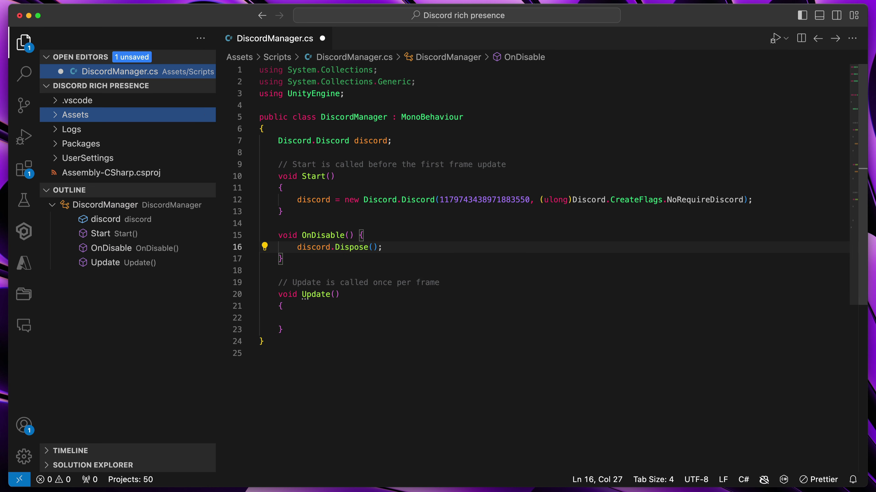
pyautogui.press('Down')
pyautogui.press('Down')
pyautogui.press('Return')
pyautogui.write('public void ChangeActivity() {')
pyautogui.press('Return')
# - In ChangeActivity, build an Activity and pass it to UpdateActivity, logging "Activity updated!"
pyautogui.write('var activityManager = discord.GetActivityManager();')
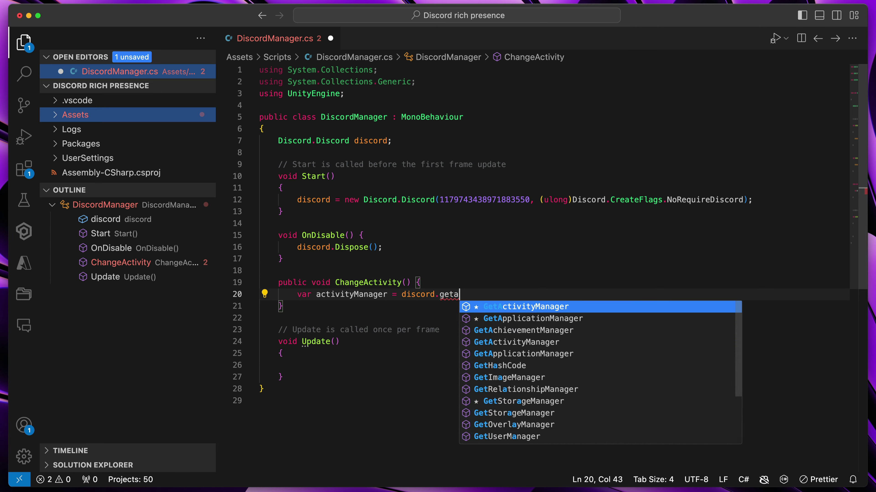
pyautogui.press('Return')
pyautogui.write('var activity = new Discord.activity {')
pyautogui.press('Return')
pyautogui.press('Down')
pyautogui.press('End')
pyautogui.write(';')
pyautogui.press('Return')
pyautogui.write('a')
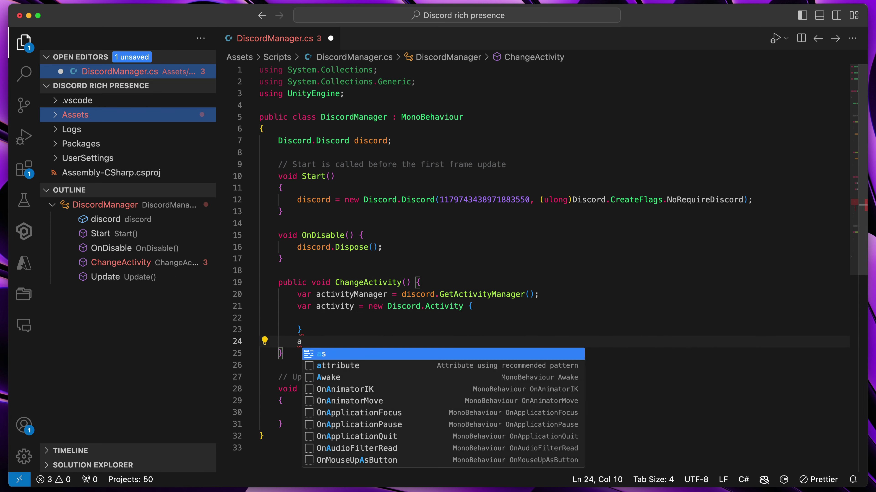
pyautogui.write('ctivityManager.UpdateActivity(activity, (res) => {')
pyautogui.press('Return')
pyautogui.write('Debug.Log("Activity updated!");')
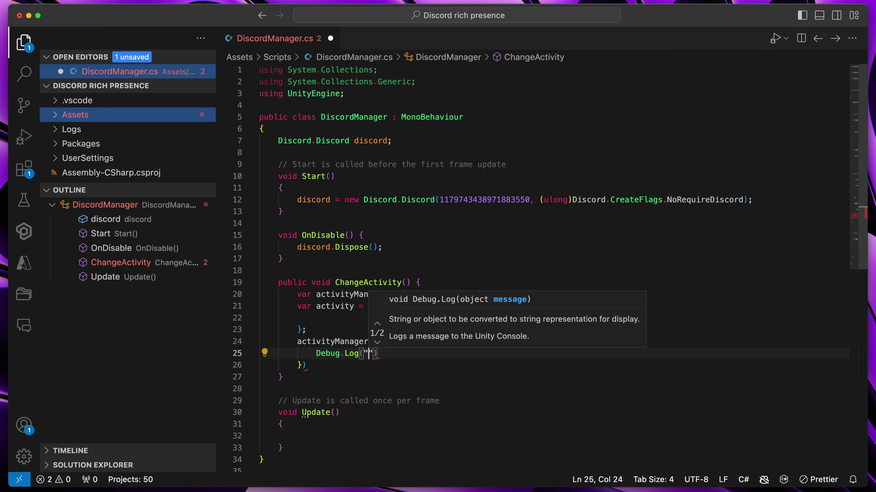
pyautogui.press('Down')
pyautogui.write(';')
# - Set the Activity's State to "Playing" and Details to "Hello world!"
pyautogui.click(316, 318)
pyautogui.write('State')
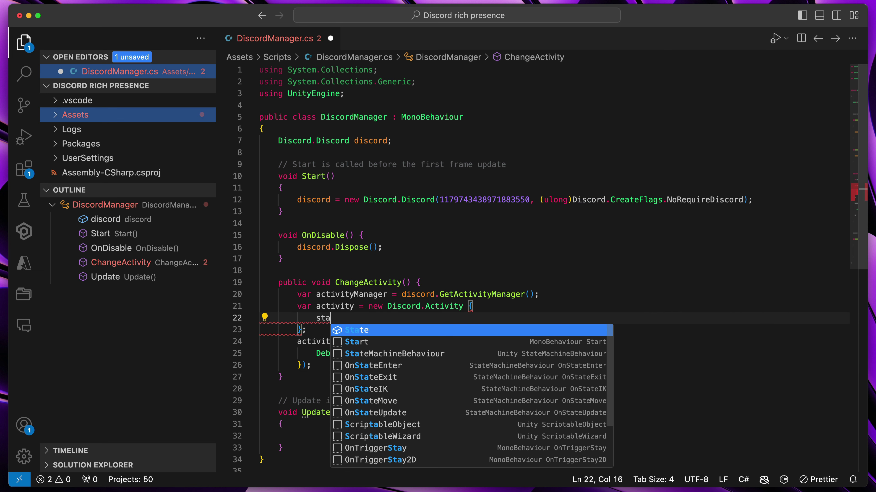
pyautogui.write(' = "Playing",')
pyautogui.press('Return')
pyautogui.write('Details = "Hello world!')
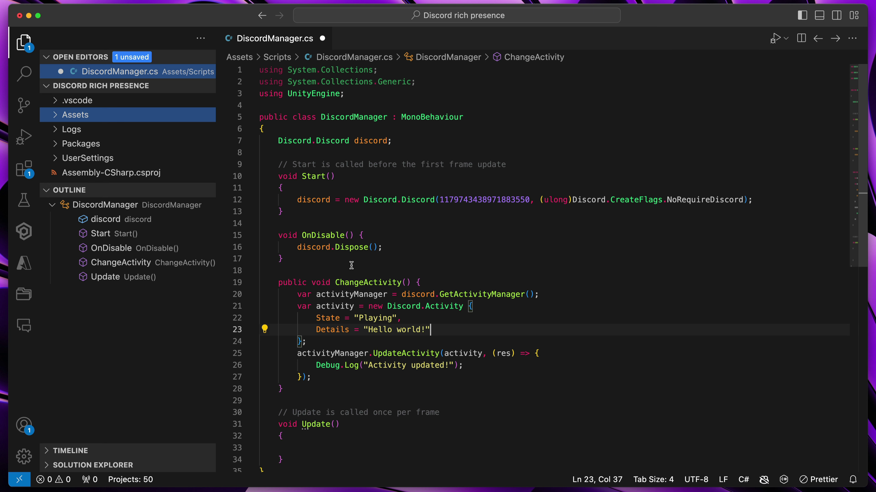
pyautogui.click(441, 353)
# - Call ChangeActivity() at the end of Start
pyautogui.click(771, 199)
pyautogui.press('Return')
pyautogui.write('C')
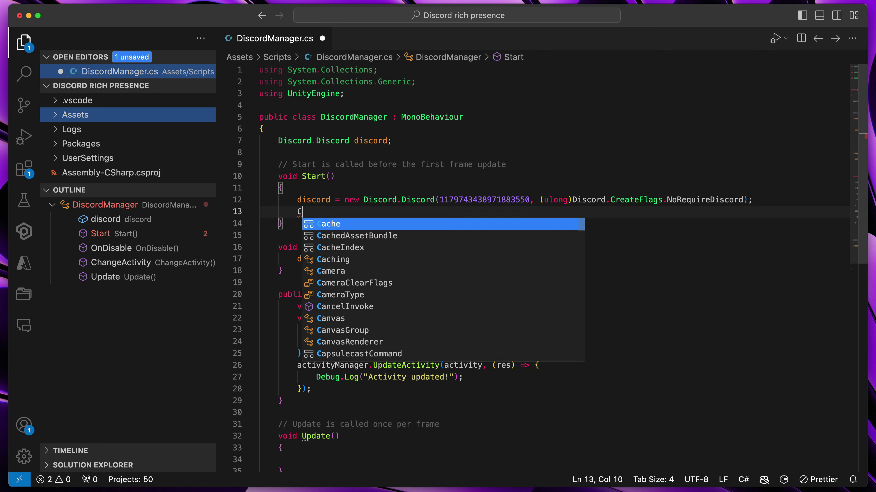
pyautogui.write('hang')
pyautogui.press('Tab')
pyautogui.write('();')
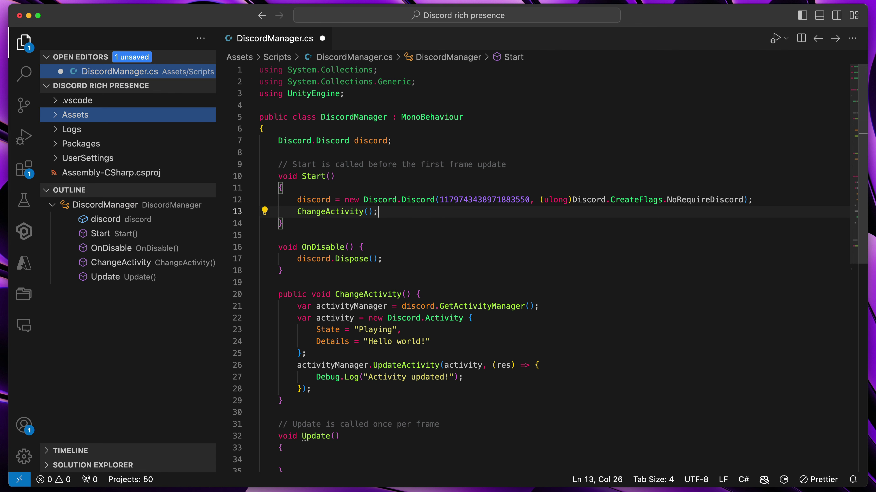
# - Call discord.RunCallbacks() inside the Update method
pyautogui.click(420, 295)
pyautogui.scroll(-6, 356, 253)
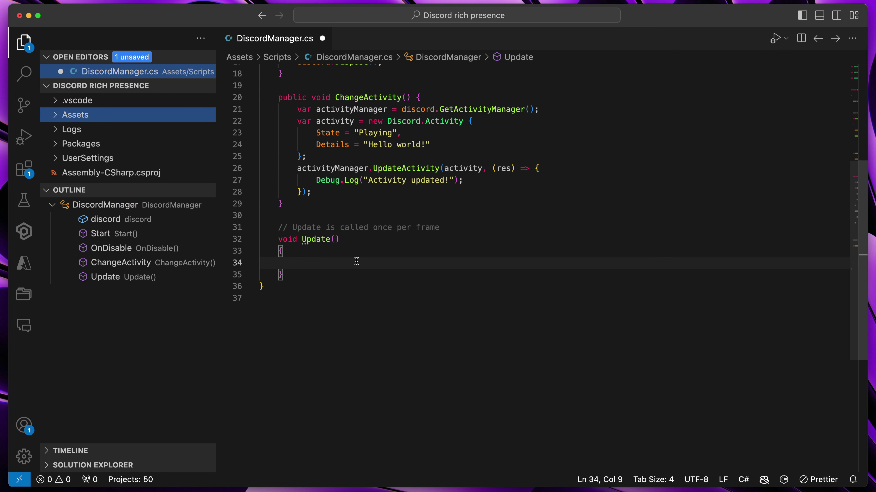
pyautogui.write('dis')
pyautogui.press('Tab')
pyautogui.write('.')
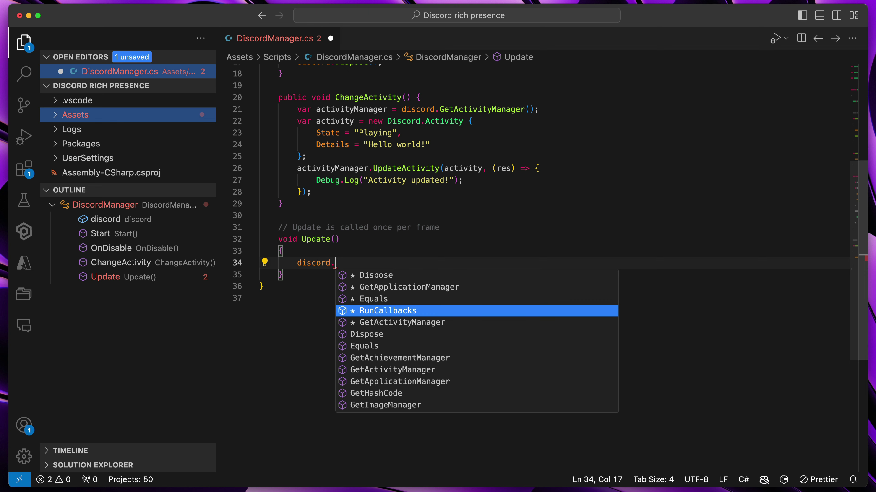
pyautogui.press('Tab')
pyautogui.write('();')
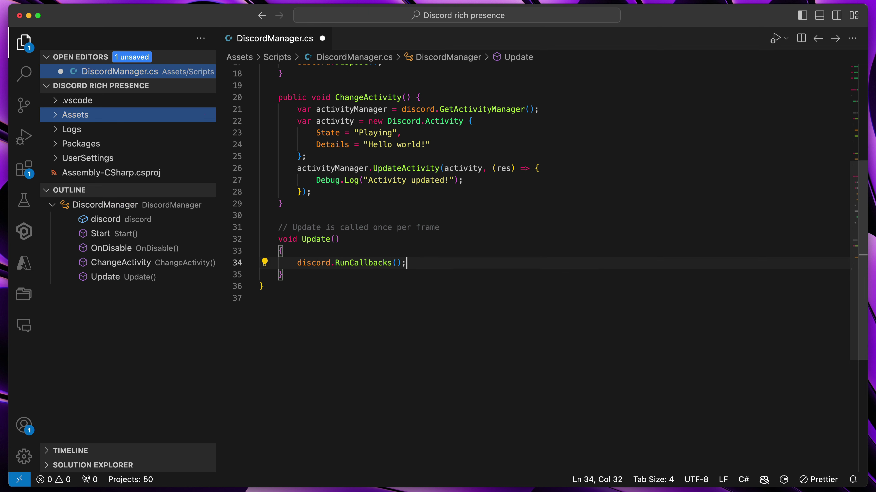
# - Play the Unity game to test the presence, then select addons in the archive's ADDON folder
pyautogui.press('super+Tab')
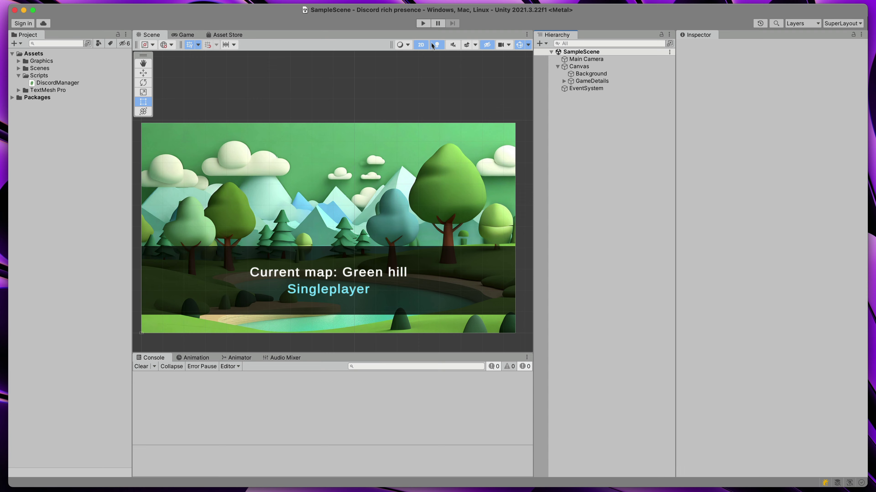
pyautogui.click(423, 23)
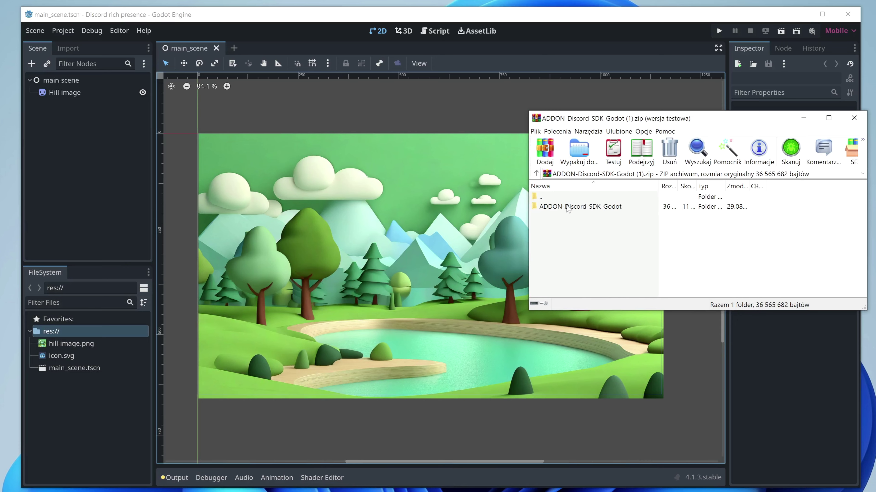
pyautogui.doubleClick(568, 207)
pyautogui.click(572, 207)
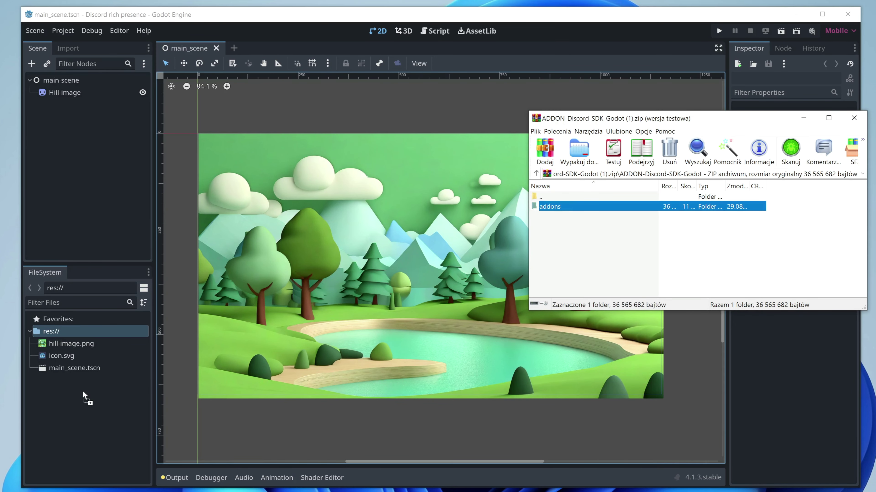
# - Copy the addons folder into the Godot project and enable the DiscordSDK plugin in Project Settings
pyautogui.moveTo(84, 396); pyautogui.dragTo(84, 396)
pyautogui.click(62, 31)
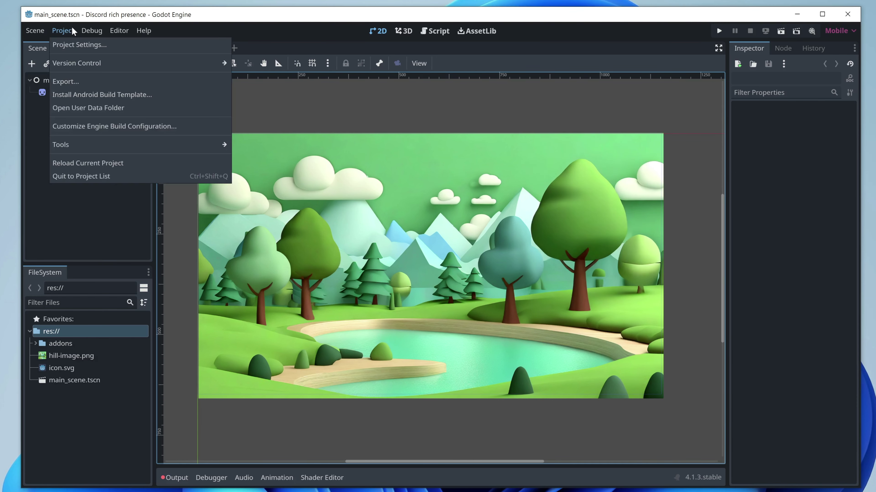
pyautogui.click(71, 45)
pyautogui.click(465, 97)
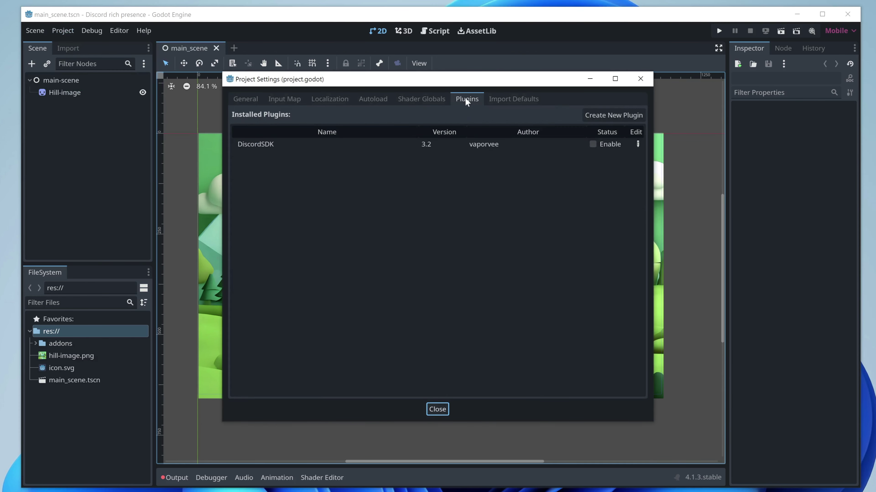
pyautogui.click(592, 143)
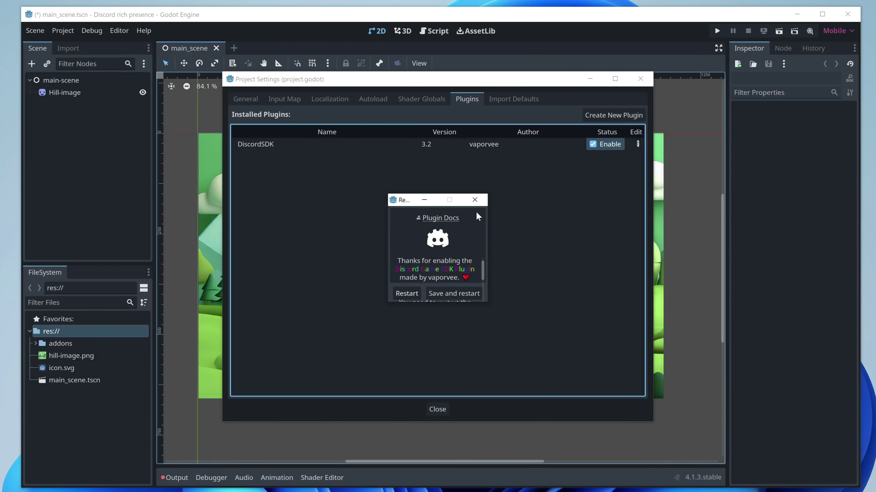
pyautogui.click(474, 199)
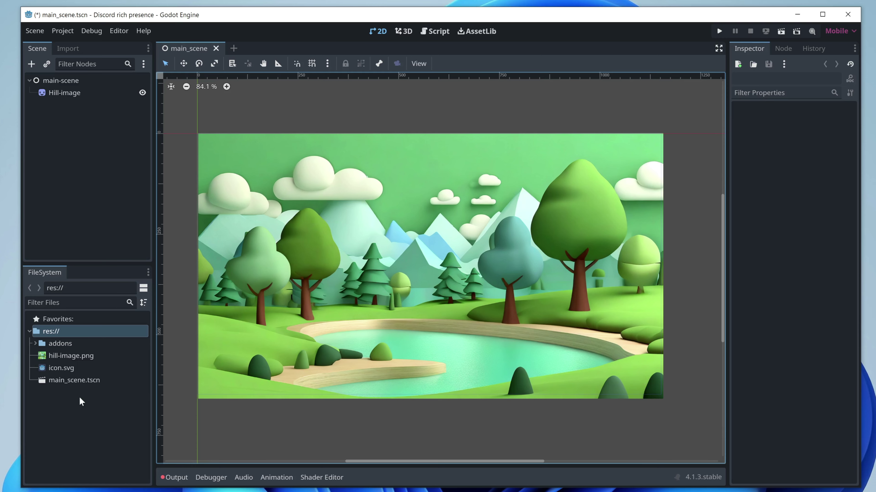
# - Create a new script named discord_manager.gd from the FileSystem dock
pyautogui.rightClick(63, 413)
pyautogui.click(87, 445)
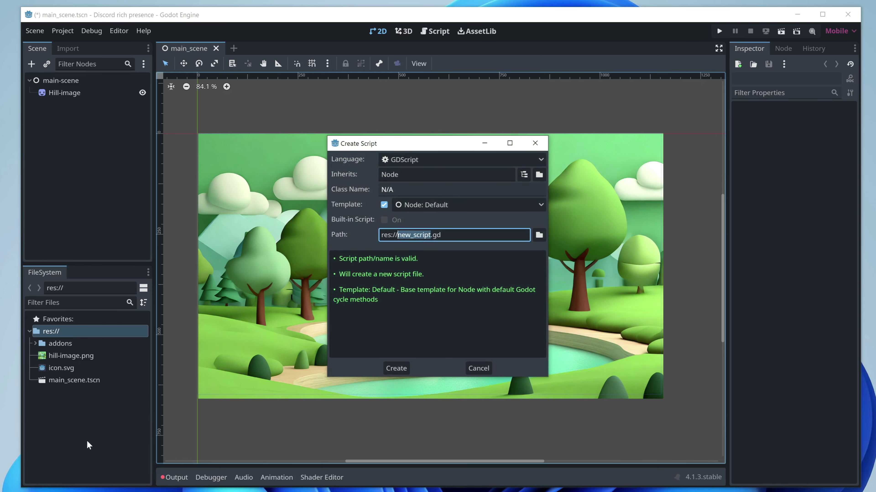
pyautogui.write('discord_manage')
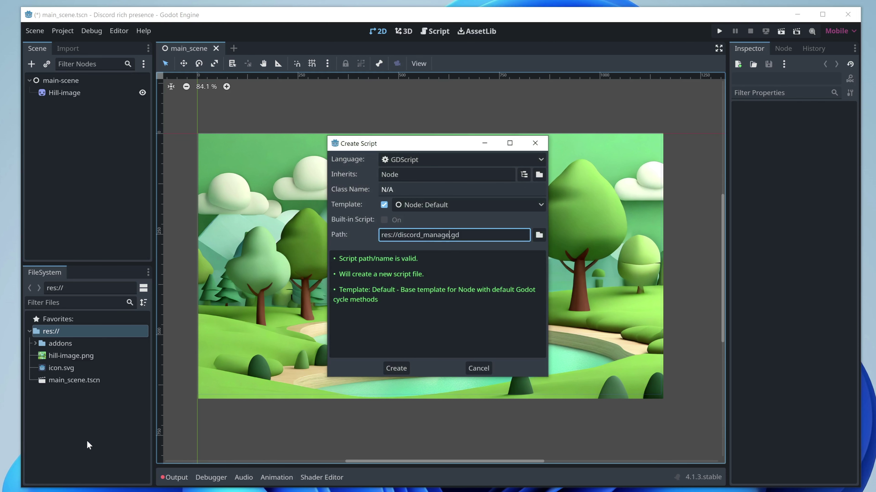
pyautogui.write('r')
pyautogui.press('Return')
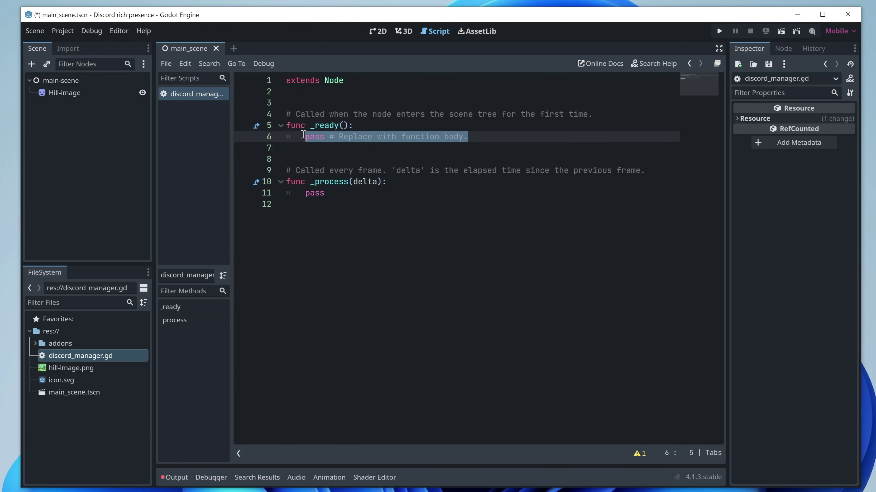
# - In _ready, set the app ID, state "Playing", details "Hello Discord from Godot!" and call discord_sdk.refresh()
pyautogui.write('dis')
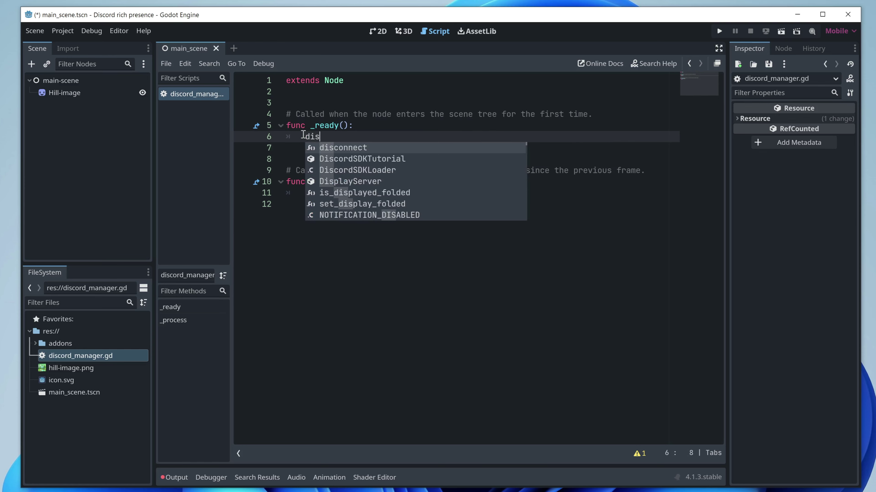
pyautogui.write('cord')
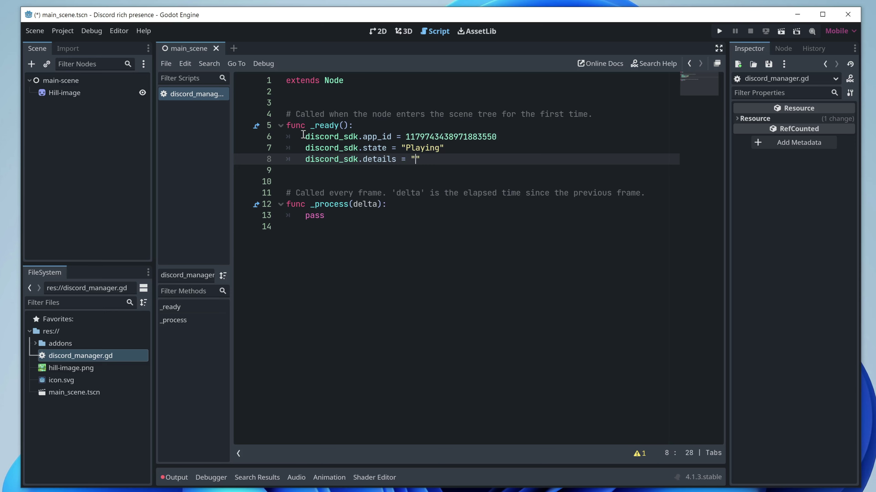
pyautogui.write('Hellow')
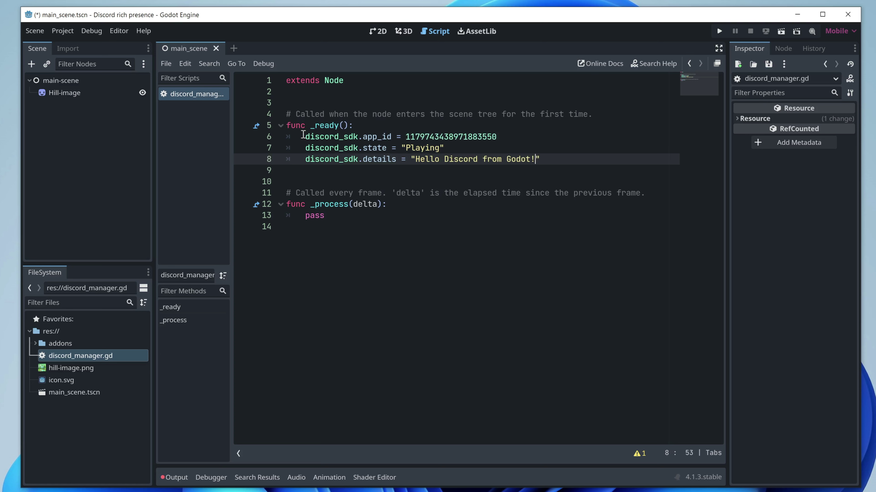
pyautogui.write('efr')
pyautogui.press('Return')
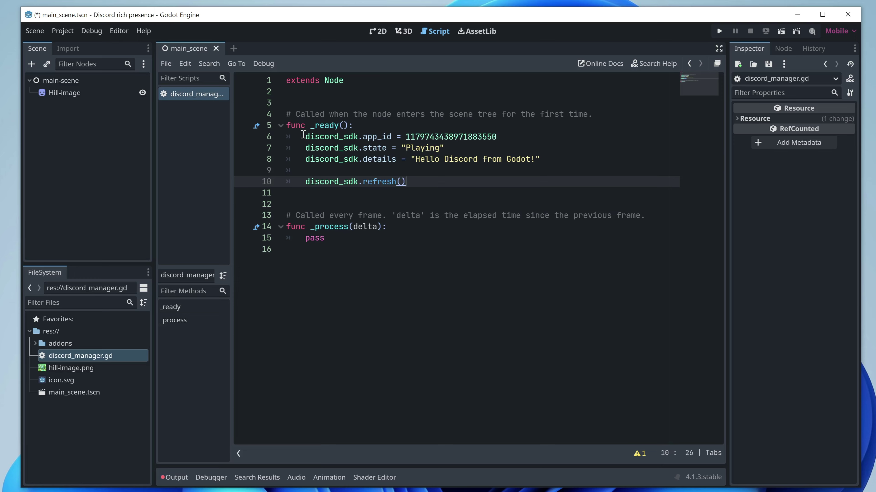
# - Add a plain Node child under main-scene and name it discord-manager
pyautogui.click(72, 80)
pyautogui.rightClick(78, 82)
pyautogui.click(88, 86)
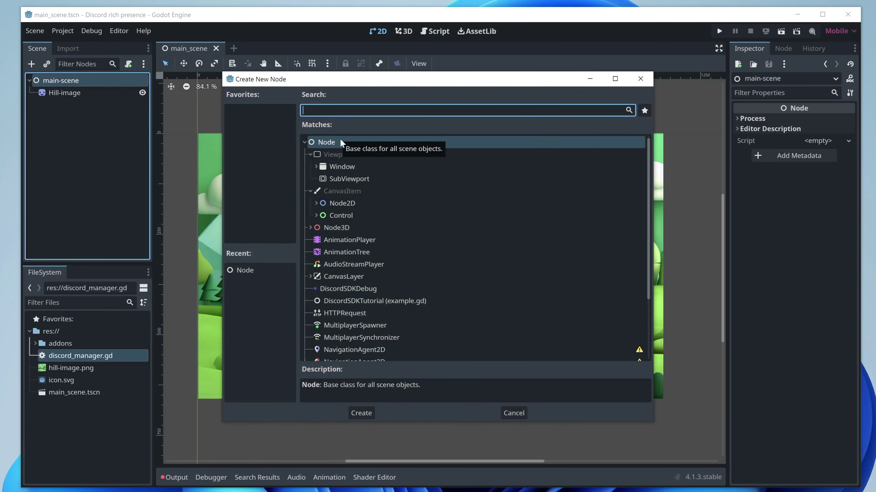
pyautogui.doubleClick(326, 142)
pyautogui.doubleClick(61, 104)
pyautogui.write('discord-manage')
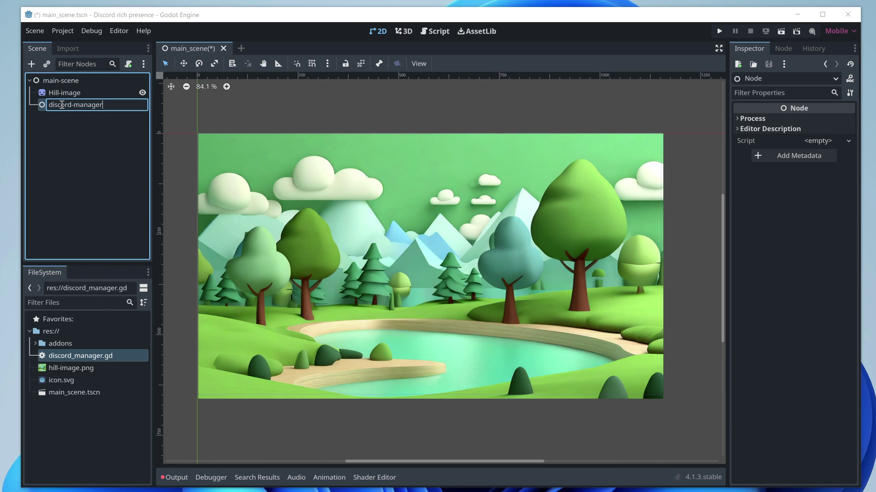
pyautogui.write('r')
pyautogui.press('Return')
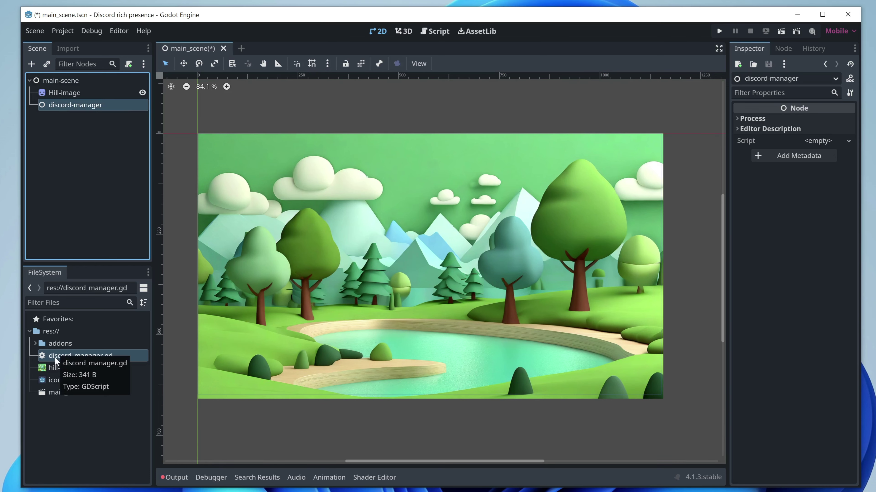
# - Attach discord_manager.gd to discord-manager, run the game and check the Discord profile's presence
pyautogui.moveTo(80, 355); pyautogui.dragTo(59, 106)
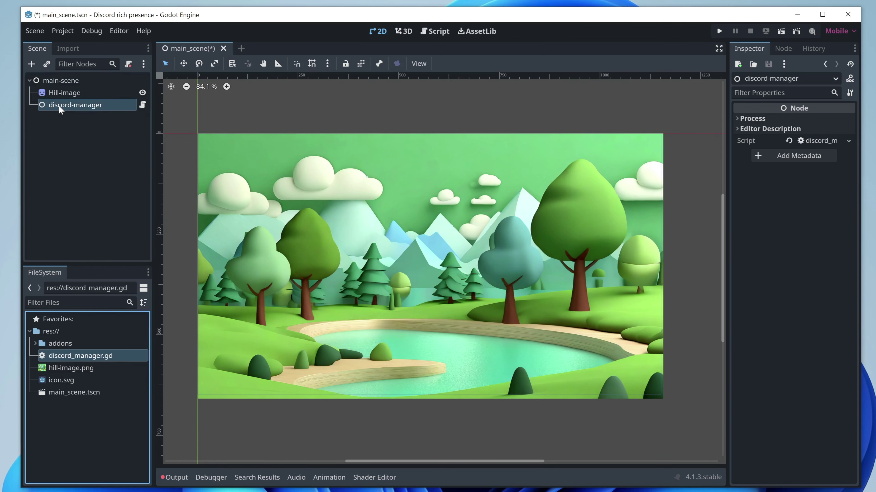
pyautogui.click(718, 32)
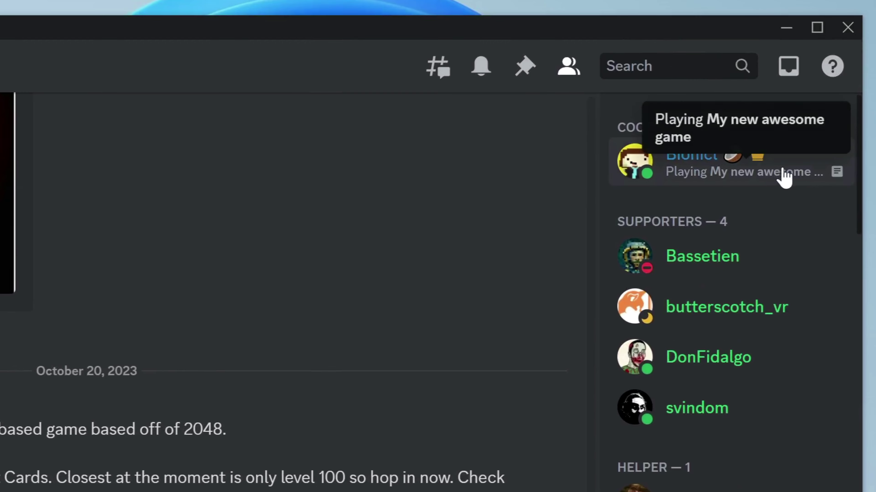
pyautogui.click(784, 178)
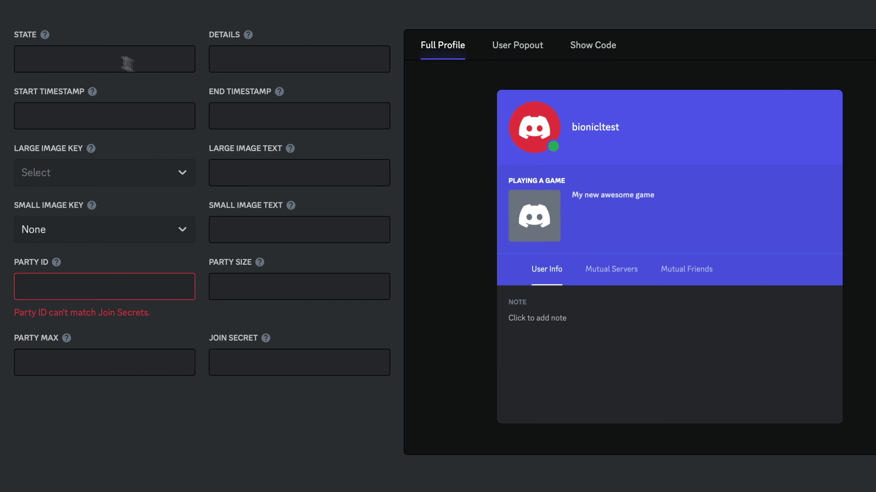
# - Enter state "Playing single mode" and details "Exploring the world" in the Rich Presence Visualizer
pyautogui.click(124, 62)
pyautogui.write('Playing single mode')
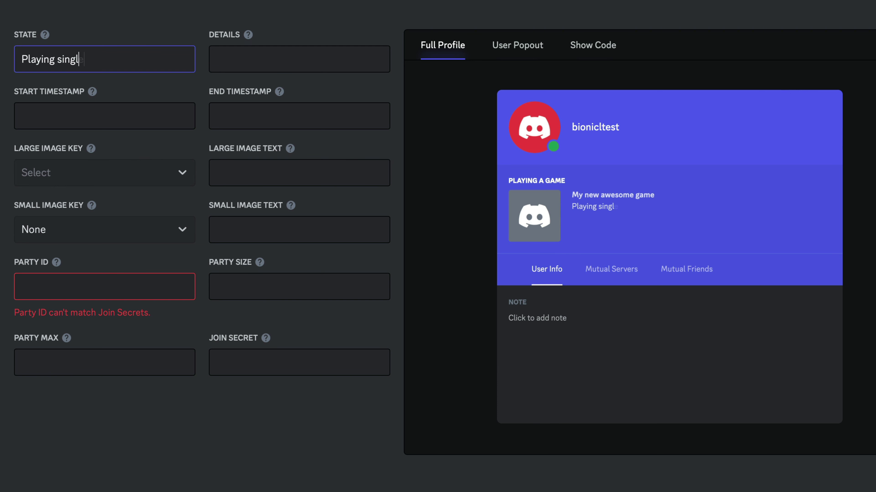
pyautogui.click(299, 59)
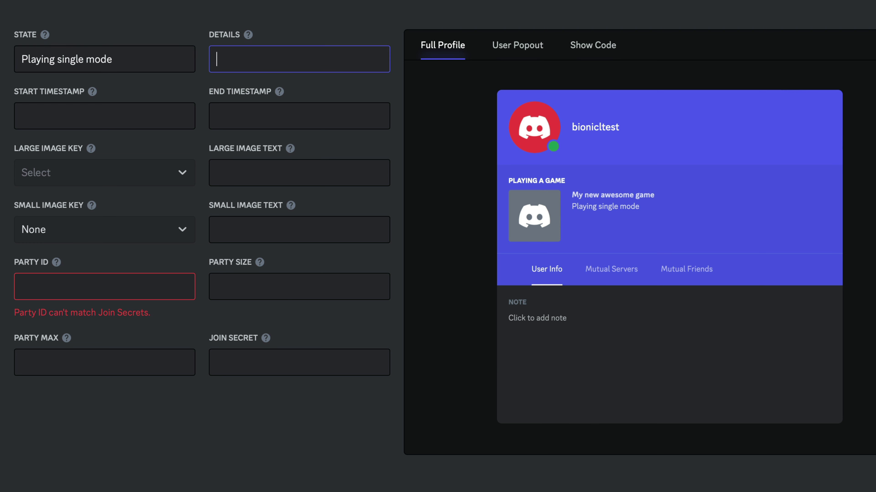
pyautogui.write('Exploring the world')
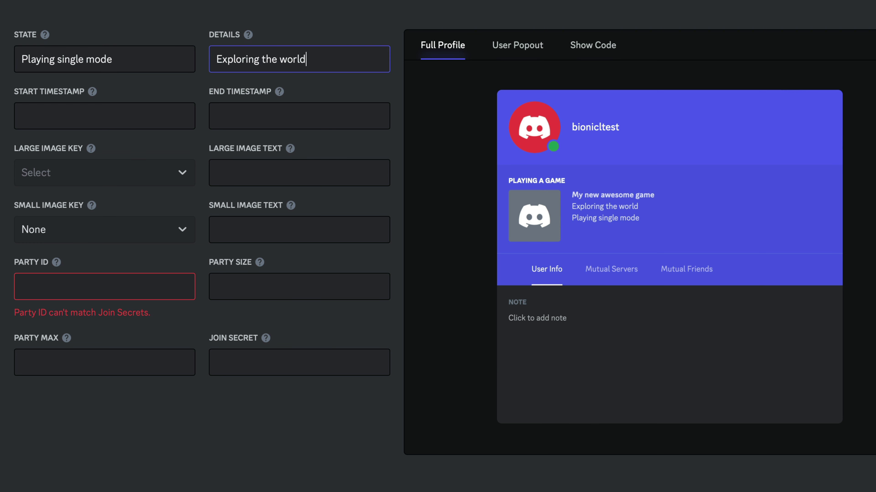
pyautogui.click(40, 115)
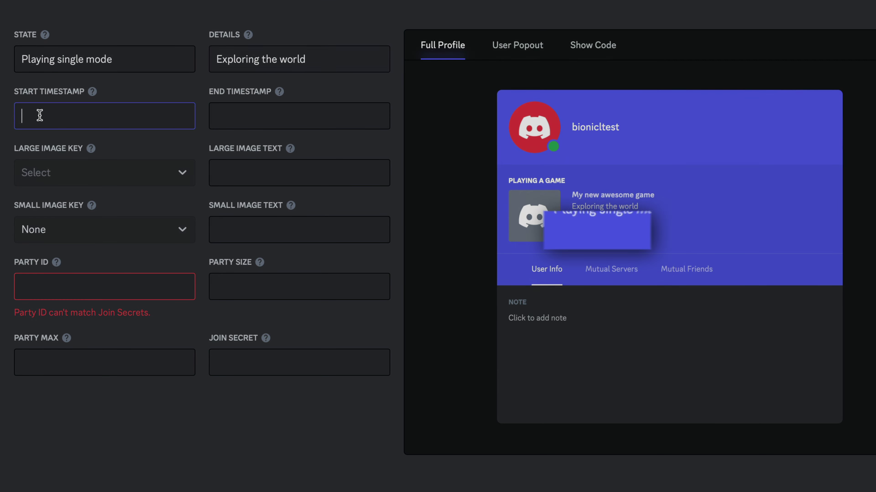
pyautogui.hotkey('ctrl', 'v')
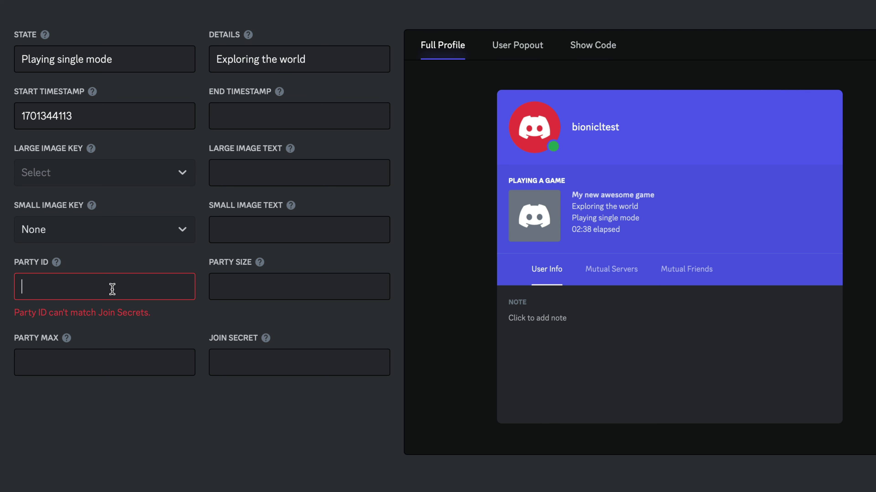
pyautogui.write('room123')
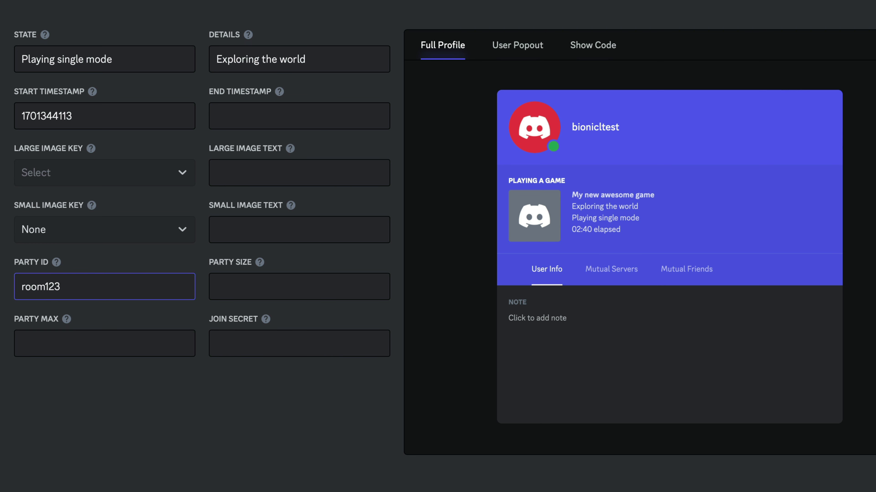
pyautogui.click(246, 286)
pyautogui.write('2')
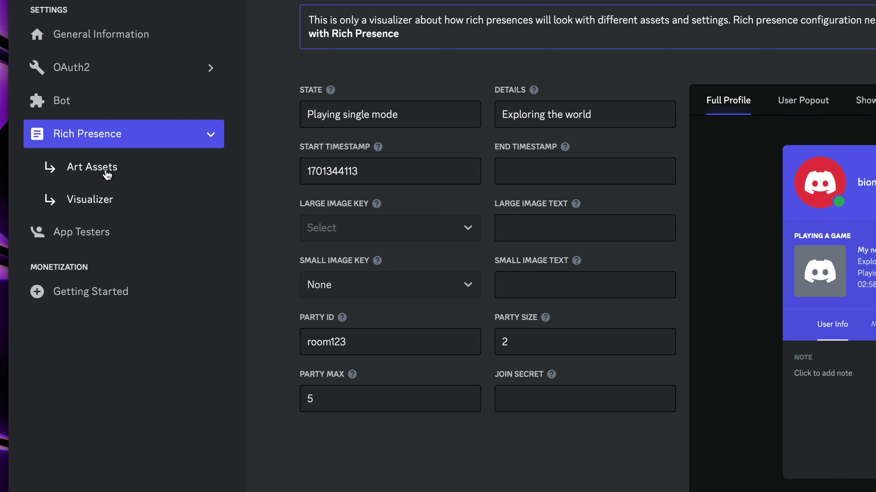
# - Upload the art assets and set the large image key to map_1
pyautogui.click(104, 169)
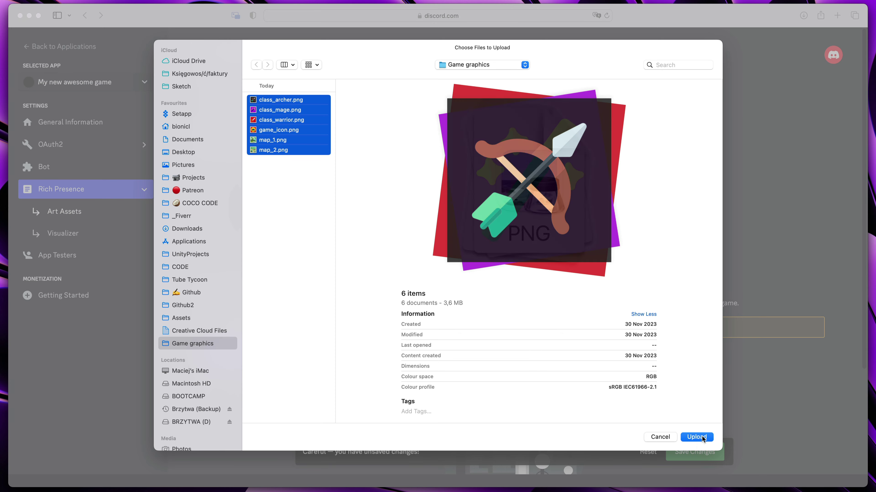
pyautogui.click(697, 437)
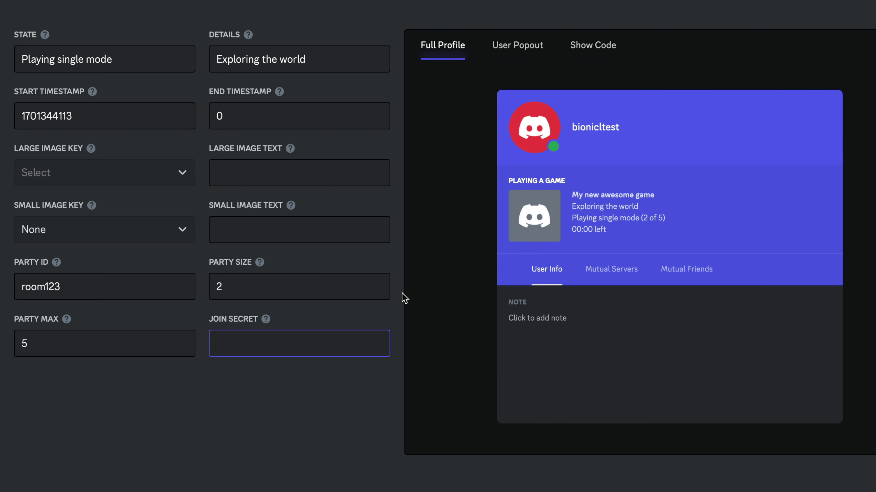
pyautogui.click(175, 176)
pyautogui.click(110, 289)
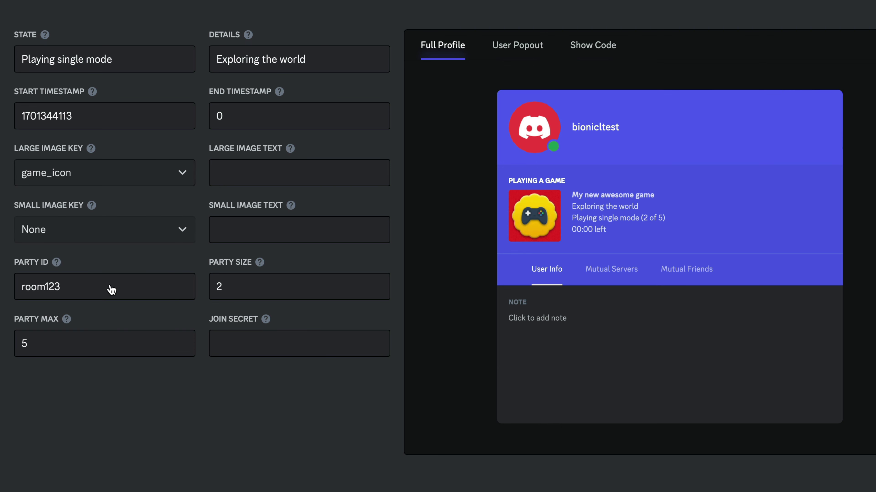
pyautogui.click(91, 174)
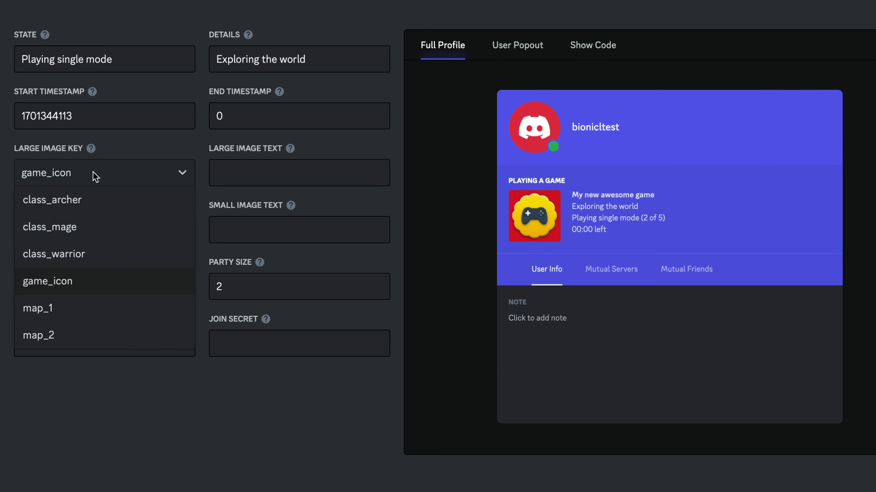
pyautogui.click(84, 307)
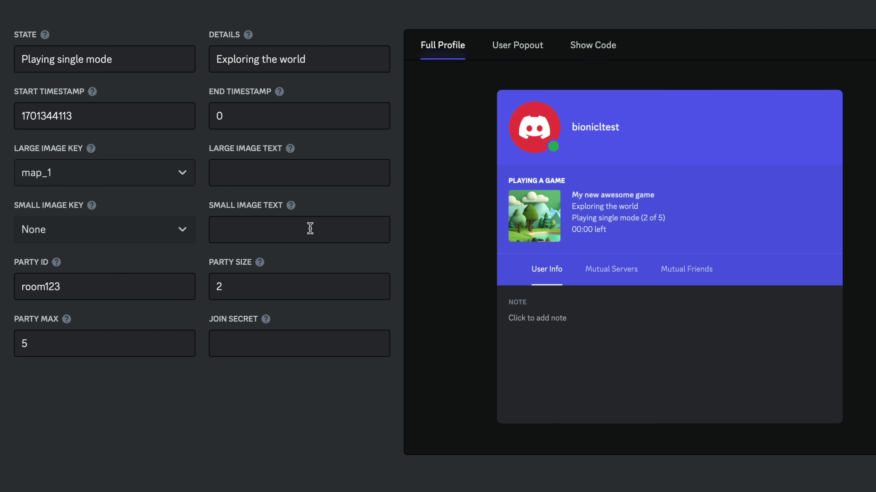
# - Set the small image key to class_warrior after trying class_archer and class_mage
pyautogui.click(160, 229)
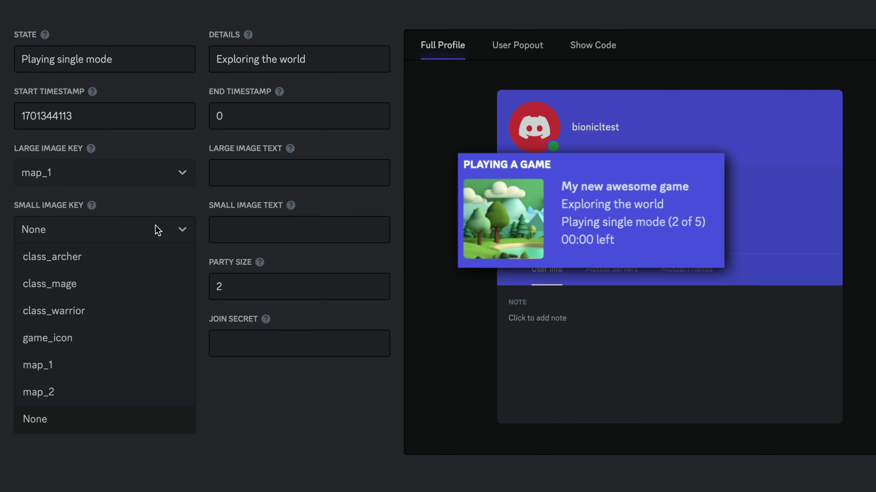
pyautogui.click(136, 258)
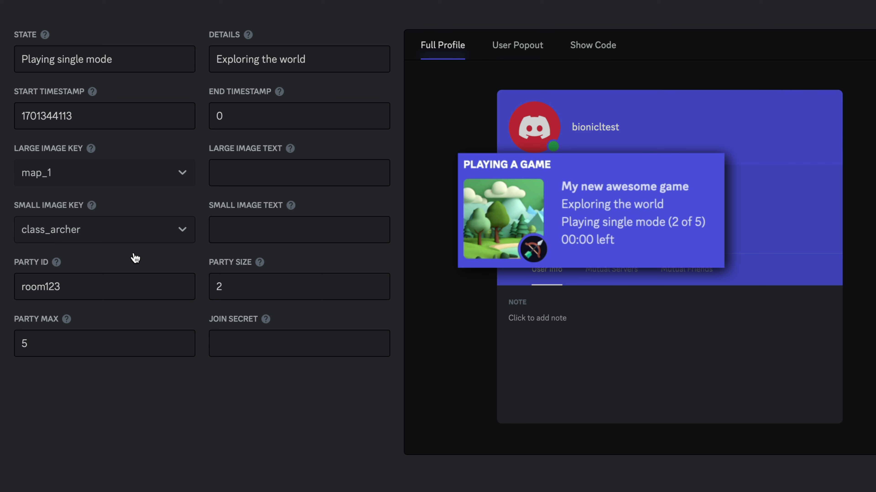
pyautogui.click(123, 237)
pyautogui.click(112, 286)
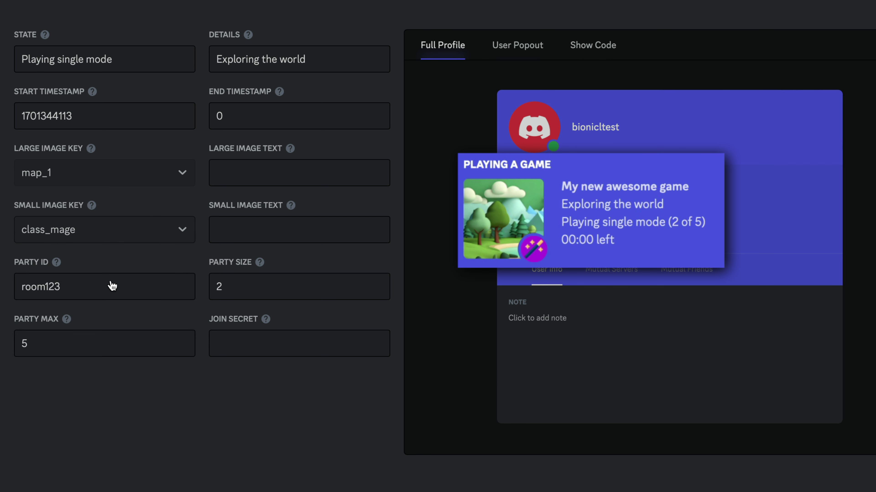
pyautogui.click(104, 238)
pyautogui.click(83, 315)
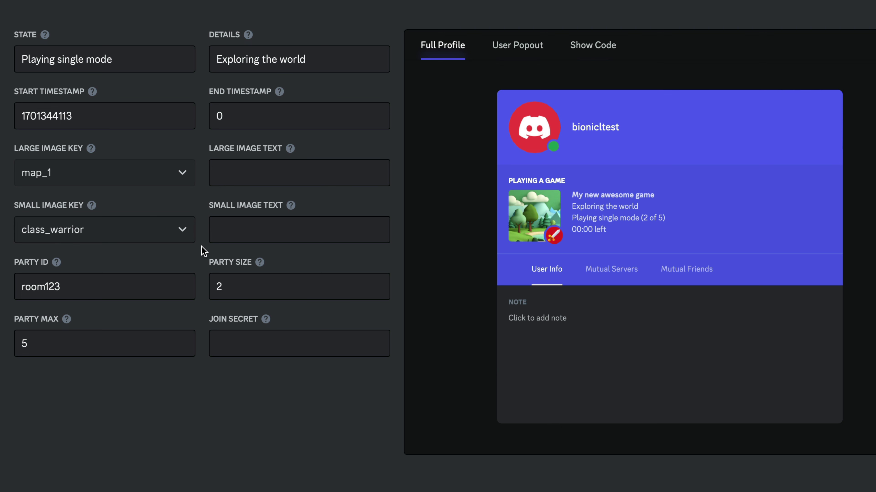
# - Show the generated UpdatePresence code and select the discordPresence assignment lines
pyautogui.click(597, 47)
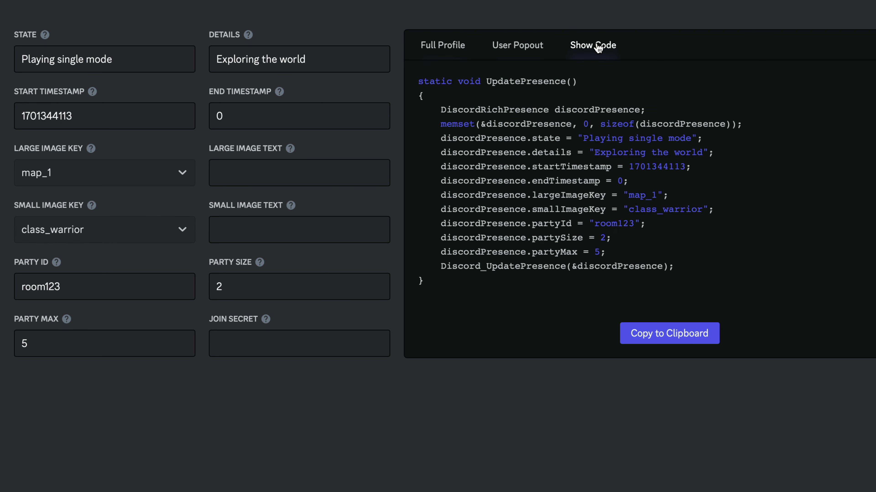
pyautogui.moveTo(439, 137); pyautogui.dragTo(624, 246)
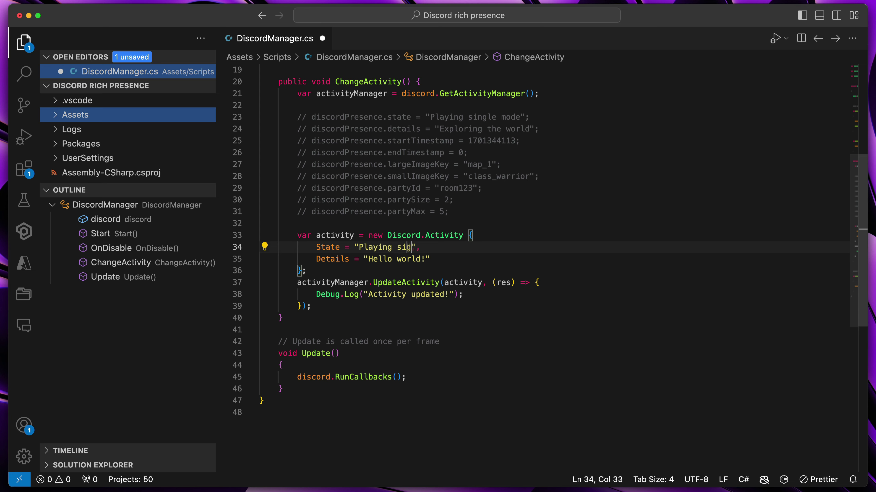
# - Fill the Discord.Activity with state, details and assets, run the Unity scene and check the Discord profile
pyautogui.write('ngle mode",             Details = "Exploring the world",             Assets = {                 LargeImage = "map_1",                 LargeText = "')
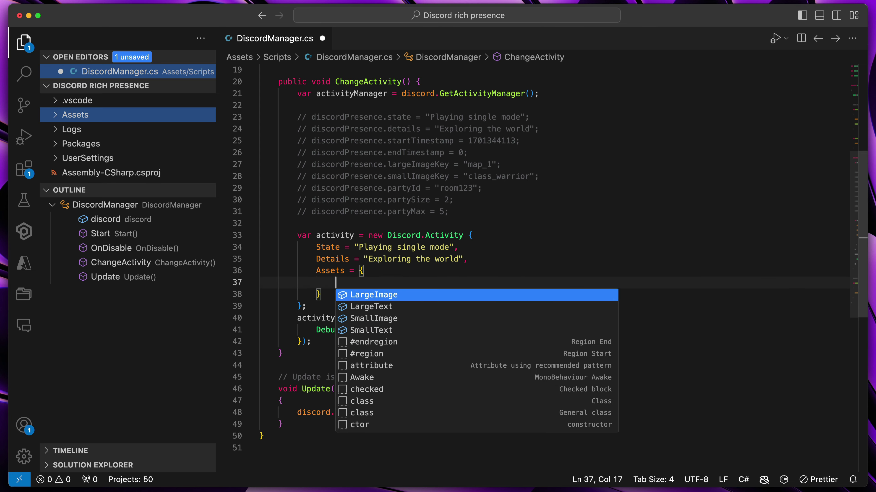
pyautogui.write('Green hills",                 SmallImage = "class_warrior",                 SmallText = "Warrior (Lvl 32)"             },             Timestamps = {                 Start = 1701344113             },             Party = {                 ')
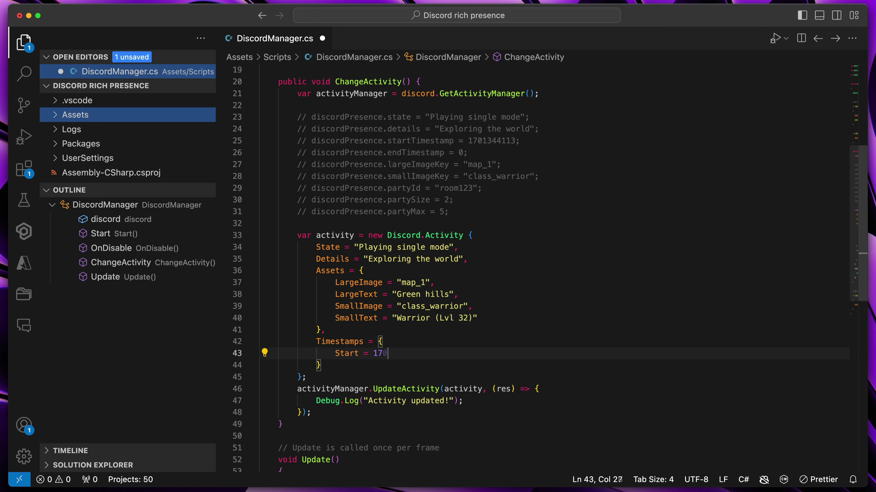
pyautogui.write('Id = "room123",                 Size = {                     CurrentSize = 2,                     MaxSize = 5')
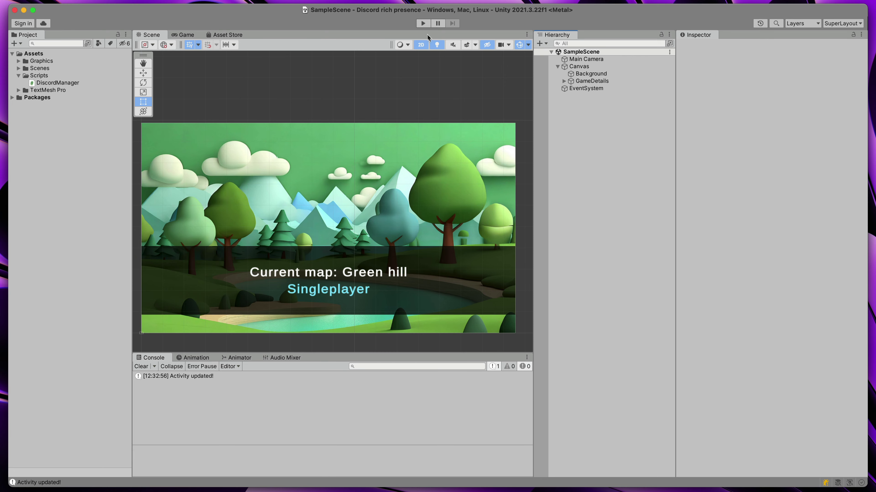
pyautogui.click(423, 23)
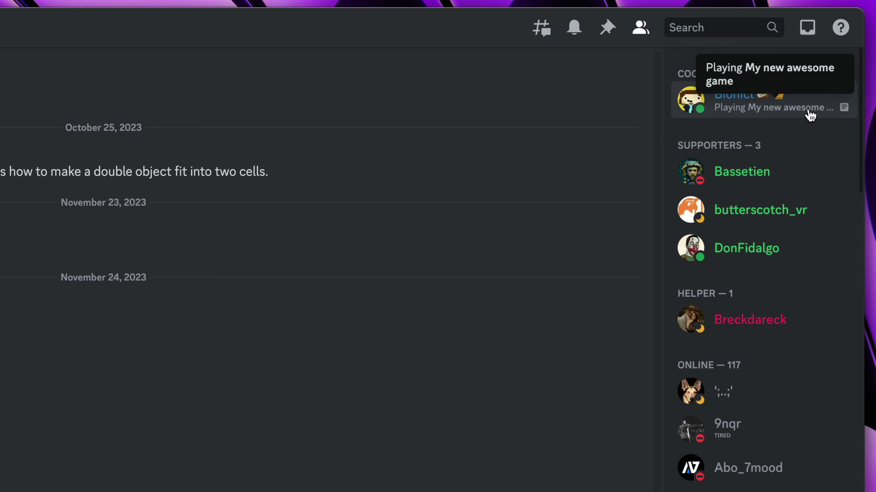
pyautogui.click(809, 113)
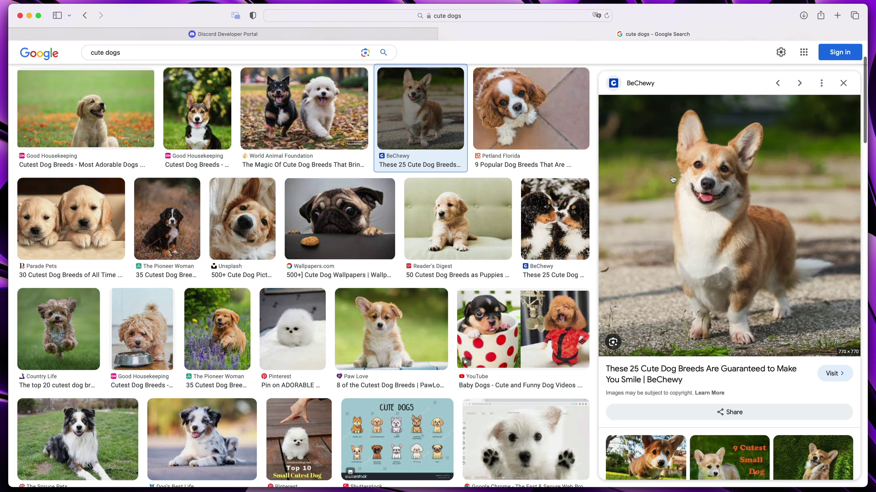
# - Copy the corgi image's address and paste it in place of map_1 in the script
pyautogui.rightClick(677, 177)
pyautogui.click(700, 348)
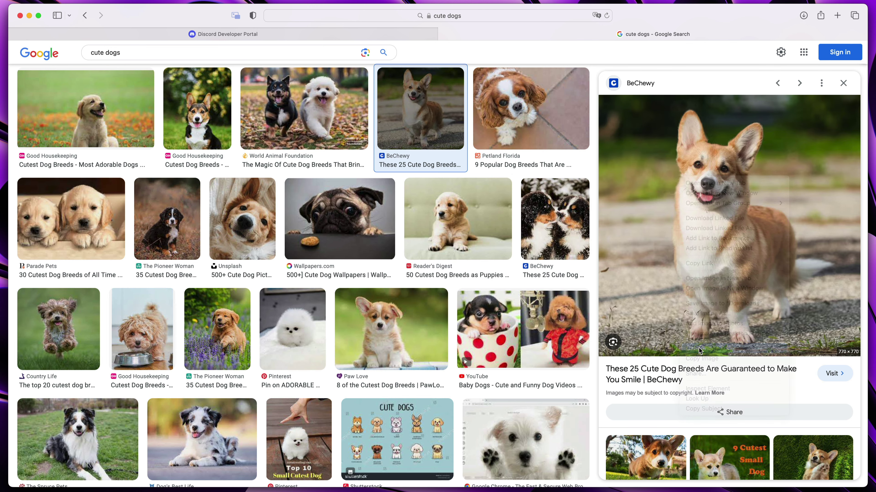
pyautogui.press('super+Tab')
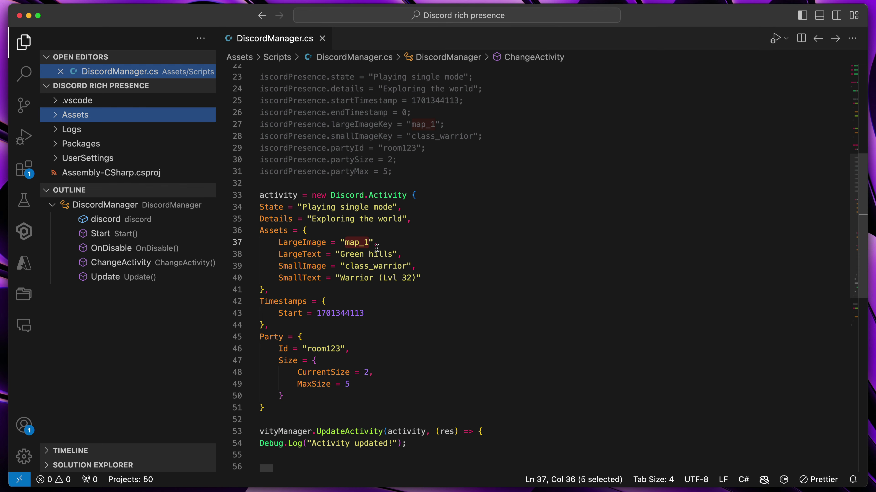
pyautogui.press('super+v')
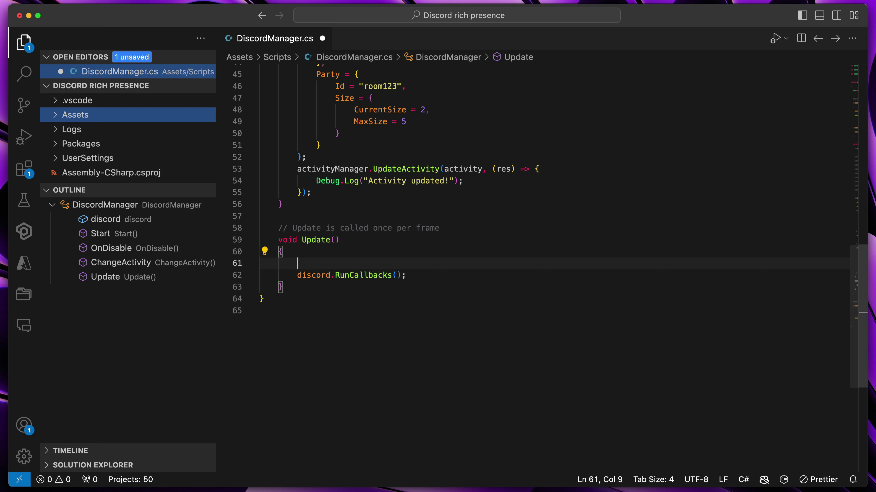
# - Write a ChangeActivity(); call and add an empty void ButtonClicked() method above Update
pyautogui.write('Chan')
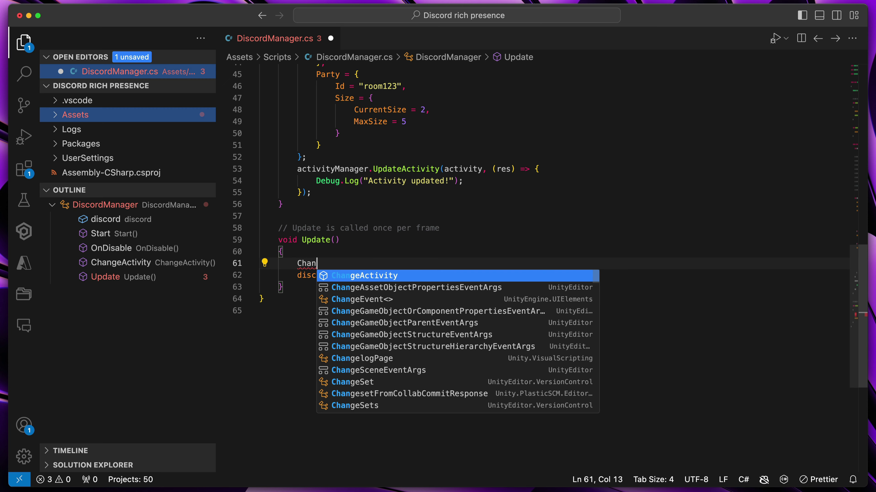
pyautogui.press('Tab')
pyautogui.write('();')
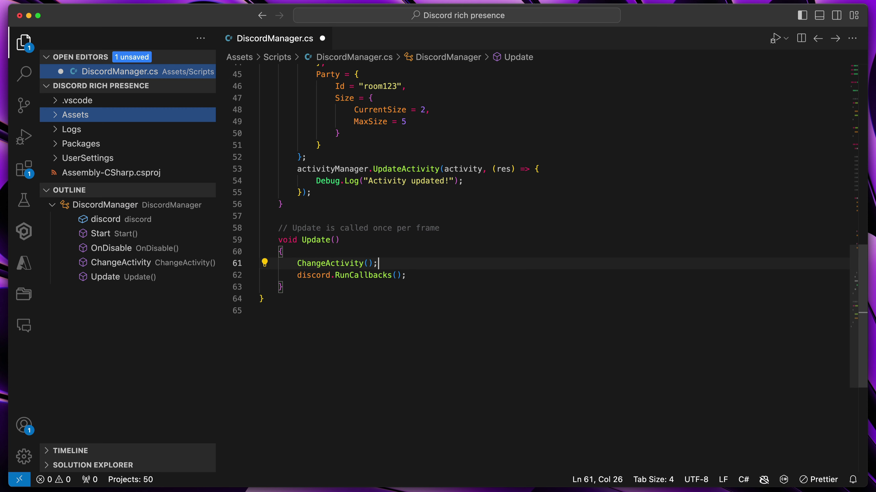
pyautogui.click(337, 216)
pyautogui.press('Return')
pyautogui.press('Return')
pyautogui.press('Up')
pyautogui.write('void ')
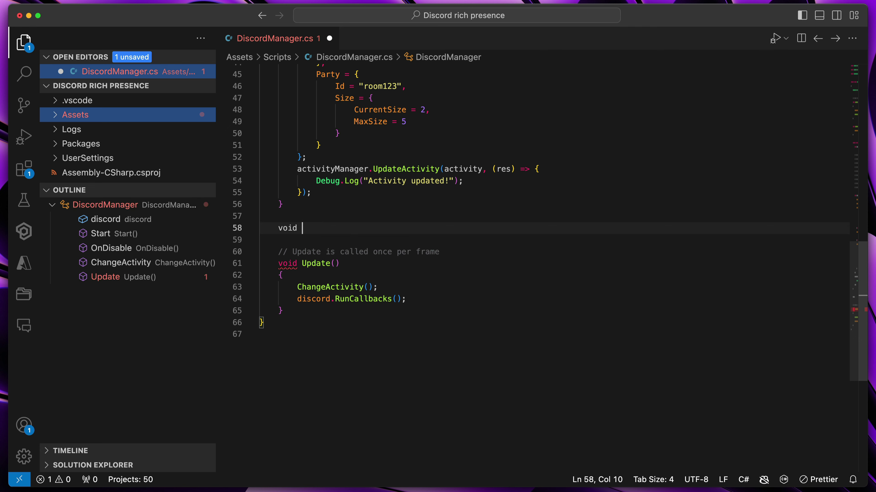
pyautogui.write('ButtonClicked() {')
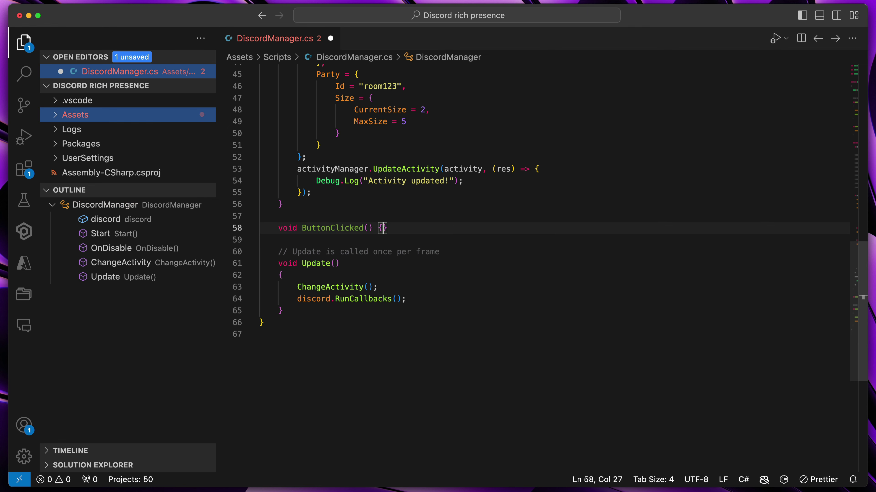
pyautogui.press('Return')
# - Move the ChangeActivity(); call from Update into ButtonClicked and indent it
pyautogui.moveTo(296, 311); pyautogui.dragTo(383, 311)
pyautogui.press('super+x')
pyautogui.click(329, 239)
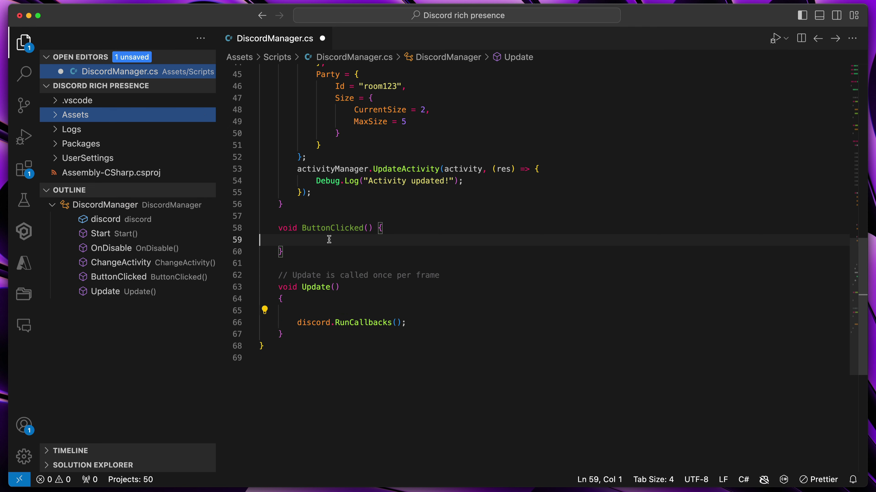
pyautogui.press('super+v')
pyautogui.press('super+Left')
pyautogui.press('Tab')
pyautogui.press('Tab')
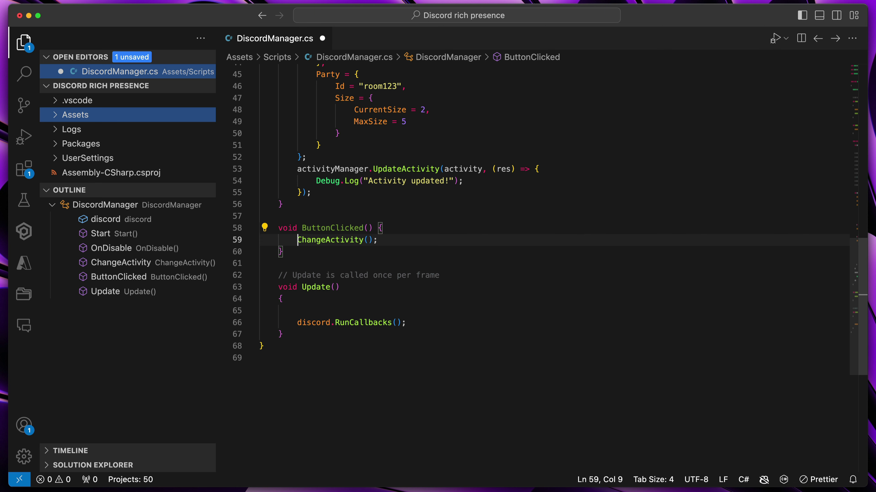
pyautogui.click(453, 253)
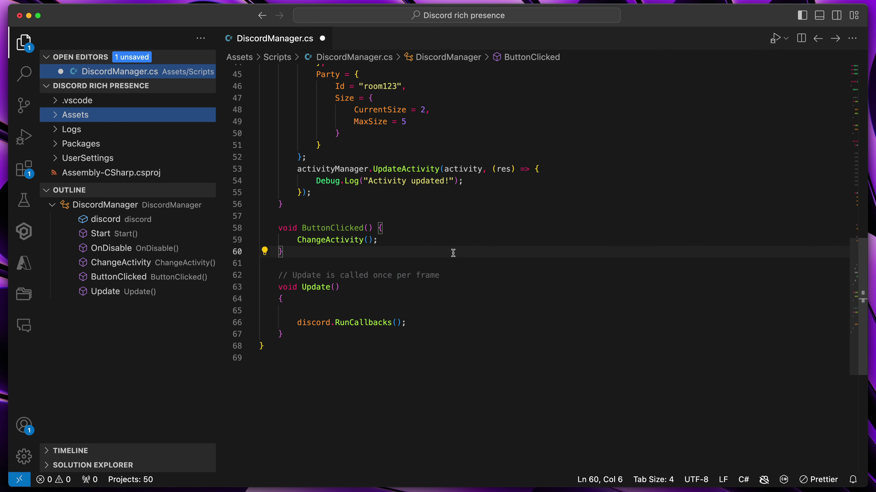